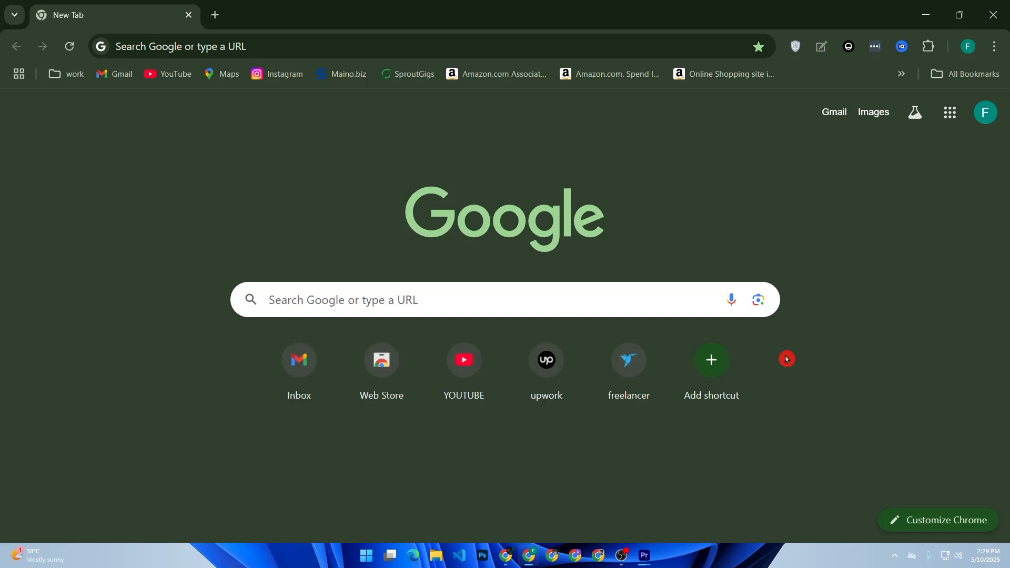
# Search Google for shopify and open the sponsored Shopify free trial page.
pyautogui.click(542, 307)
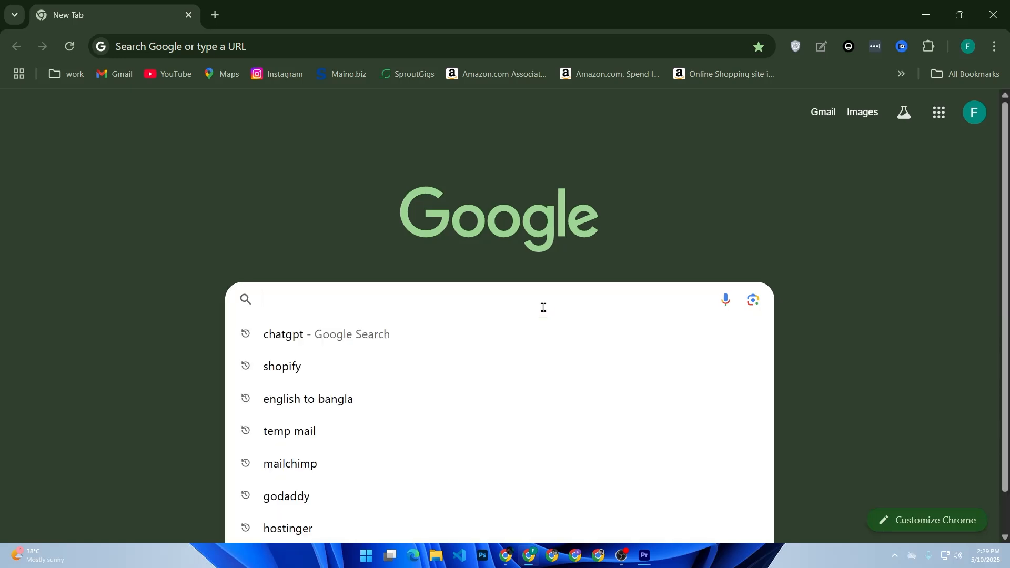
pyautogui.press('Down')
pyautogui.press('Down')
pyautogui.press('Return')
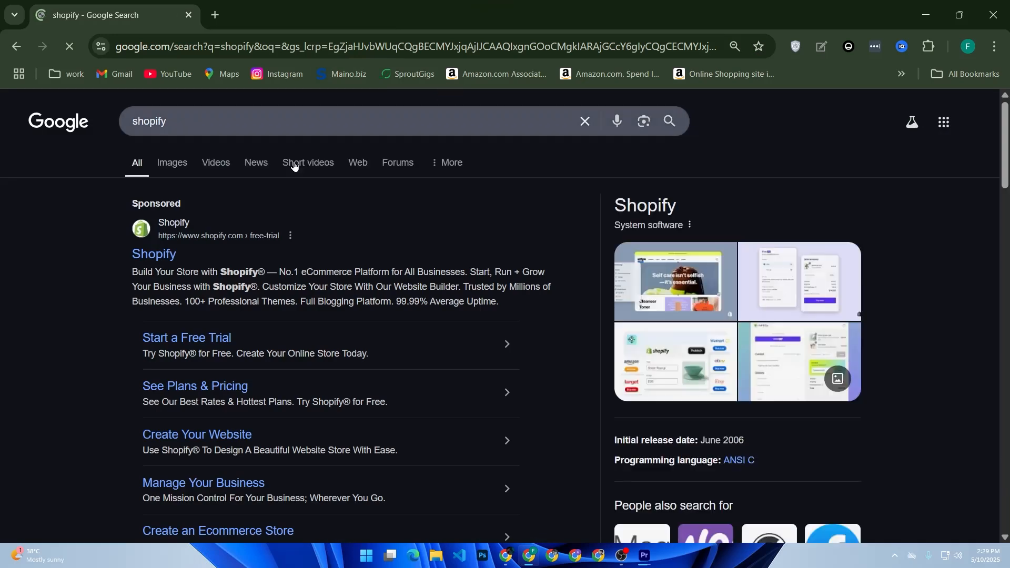
pyautogui.click(151, 255)
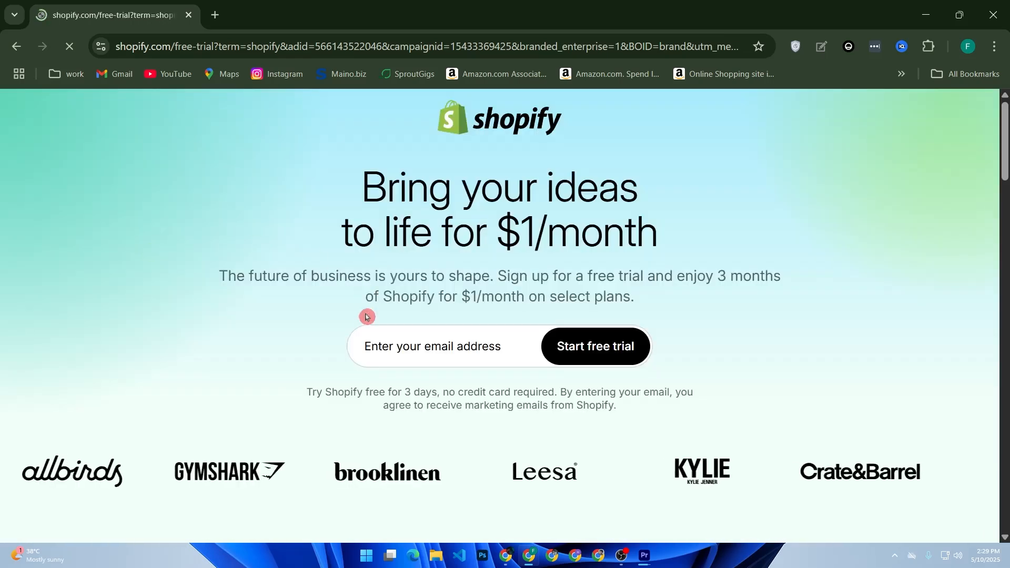
# Fill in the saved account e-mail, authorising it with the Windows PIN, and start the free trial.
pyautogui.click(394, 343)
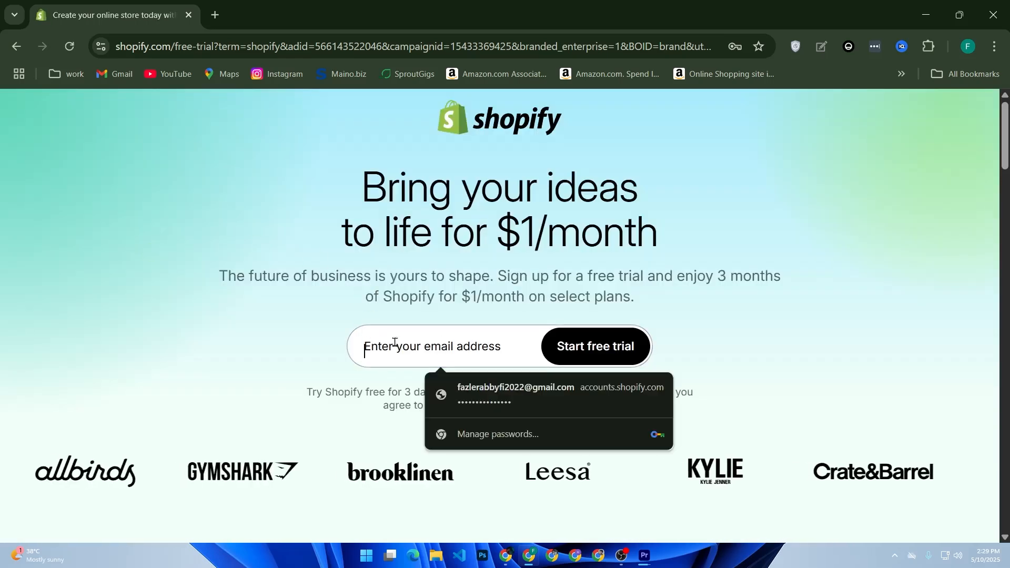
pyautogui.click(516, 386)
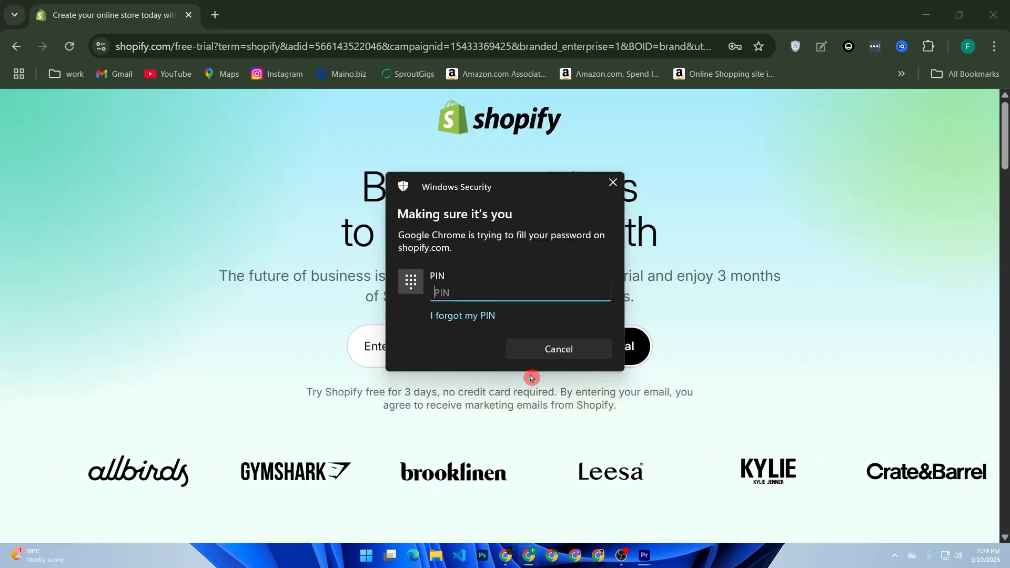
pyautogui.write('******')
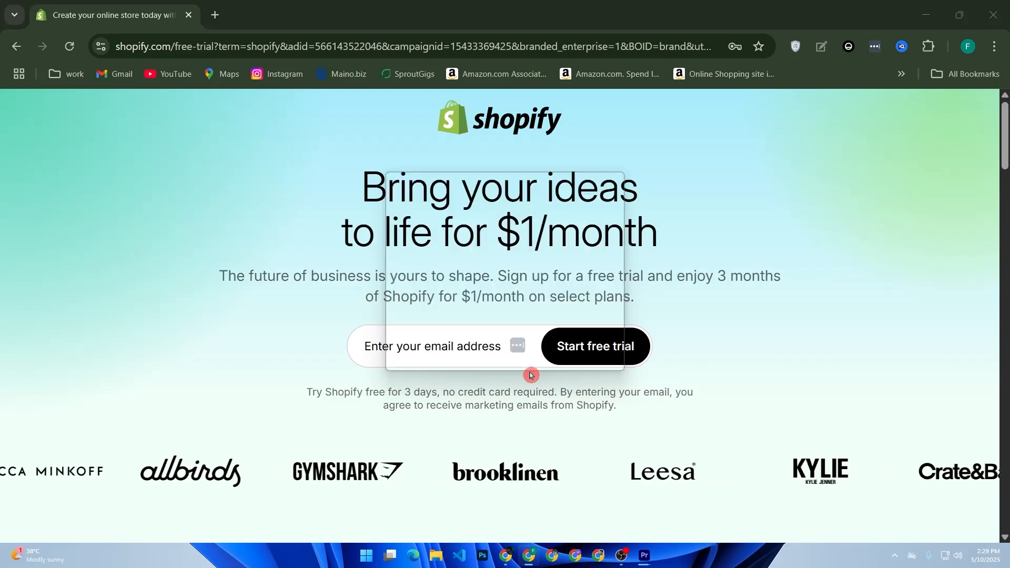
pyautogui.click(608, 358)
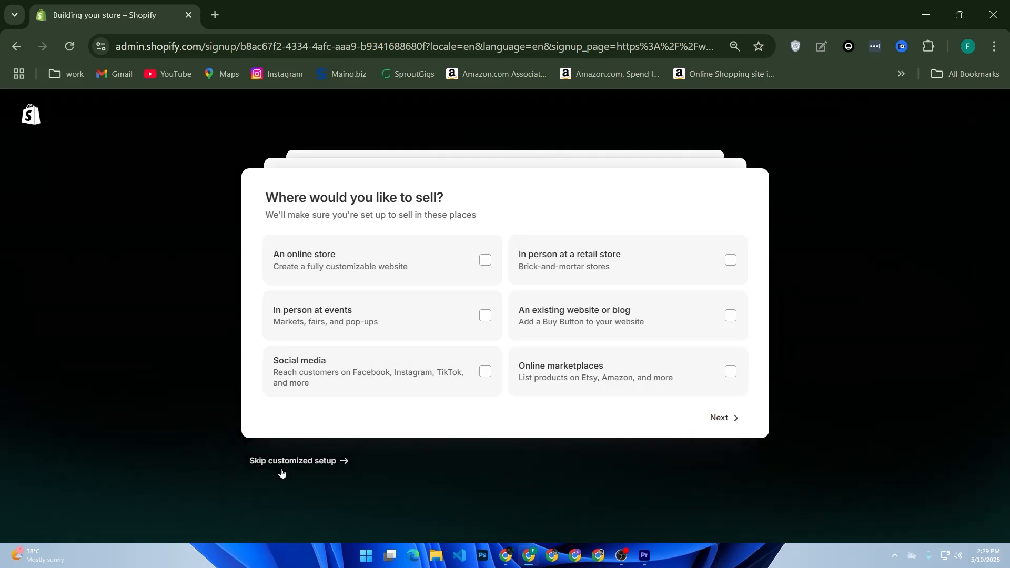
# Skip the customized store setup and log in to the Shopify account with the saved password.
pyautogui.click(306, 468)
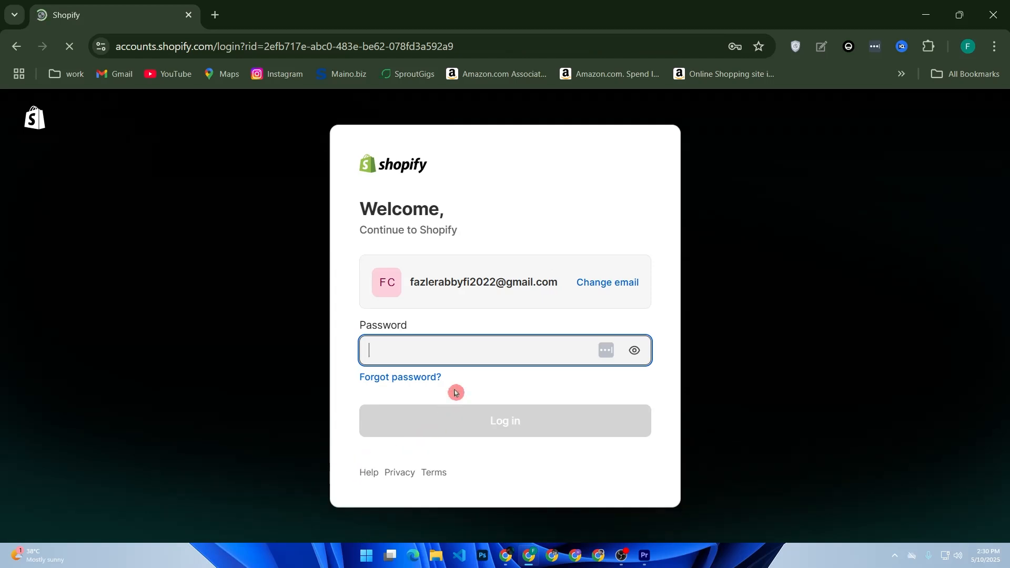
pyautogui.click(453, 357)
pyautogui.click(459, 384)
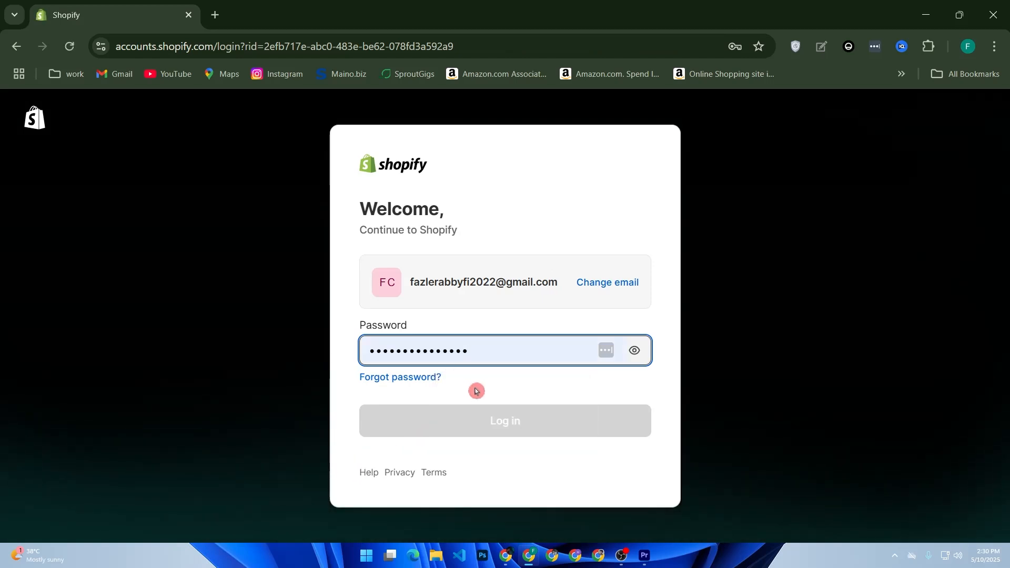
pyautogui.click(500, 424)
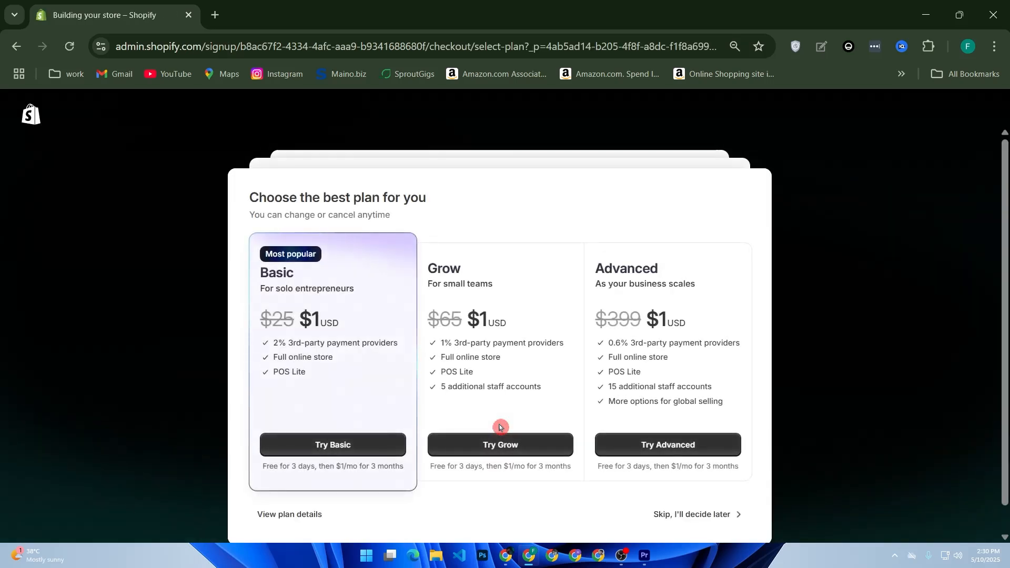
# Skip the plan selection to decide later, and open the store's Payments settings.
pyautogui.scroll(-1, 676, 487)
pyautogui.click(676, 489)
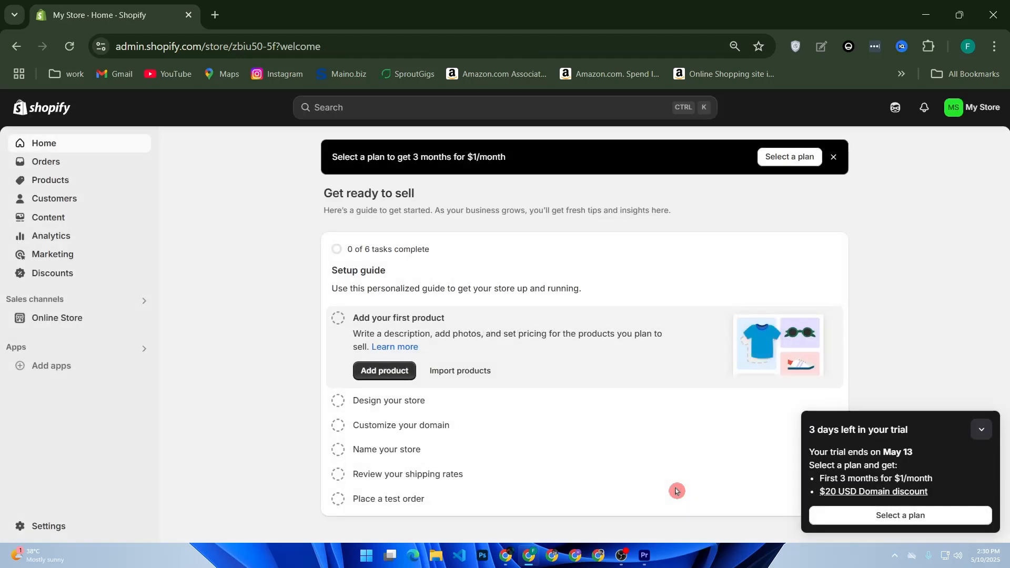
pyautogui.click(43, 528)
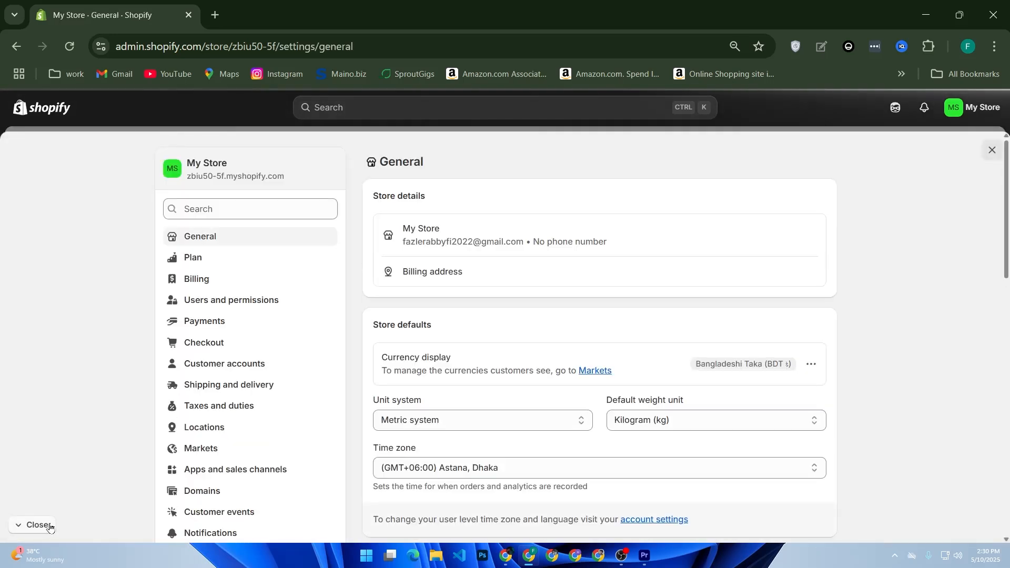
pyautogui.click(207, 322)
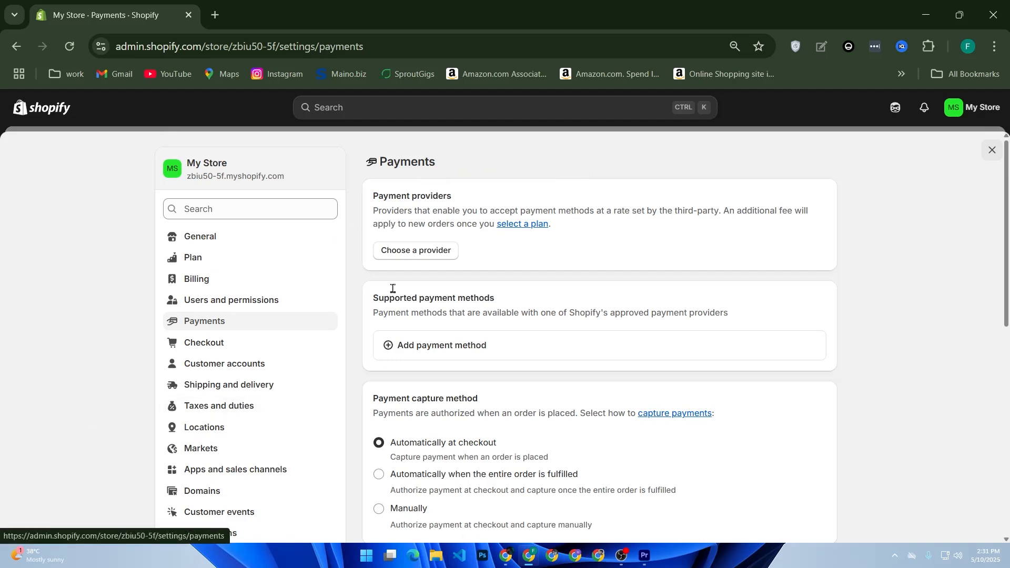
# Search Google Images in a new tab for "shopify payment methods" and preview the CedCommerce Shopify Payments setup image.
pyautogui.hotkey('ctrl', 't')
pyautogui.click(330, 292)
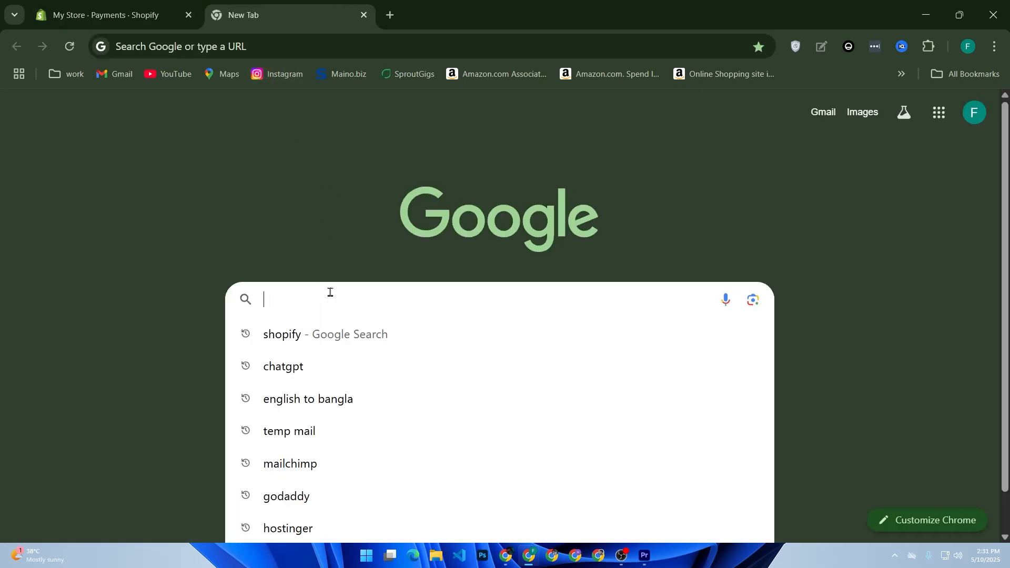
pyautogui.write('cho')
pyautogui.press('BackSpace')
pyautogui.press('BackSpace')
pyautogui.press('BackSpace')
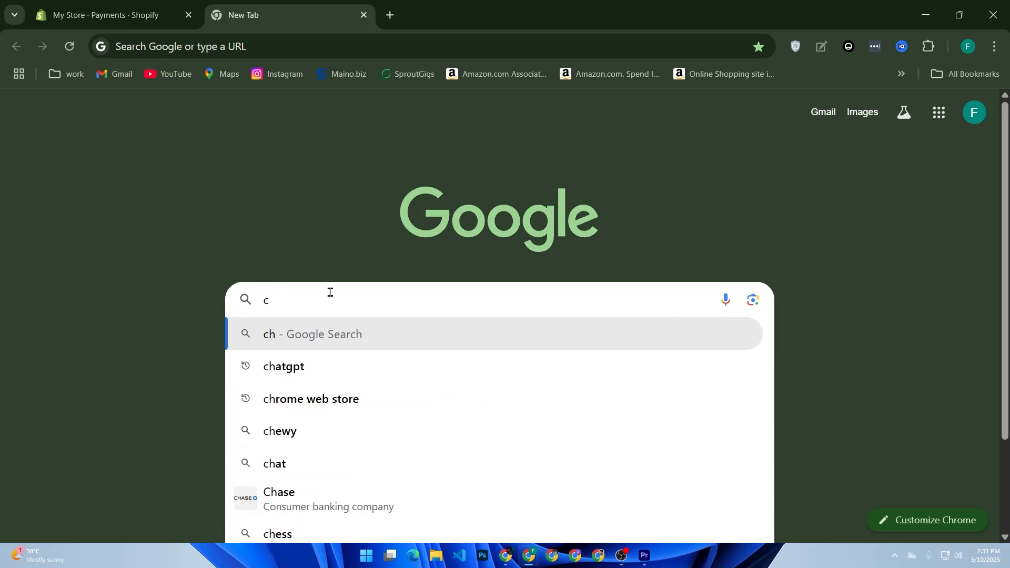
pyautogui.write('shopify')
pyautogui.press('Right')
pyautogui.write('pay')
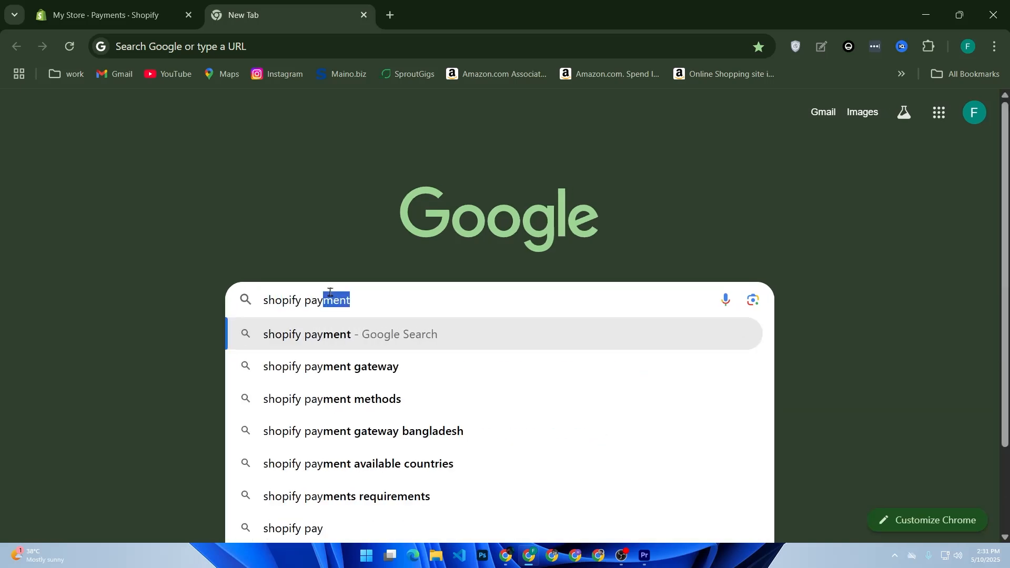
pyautogui.press('Down')
pyautogui.press('Down')
pyautogui.press('Return')
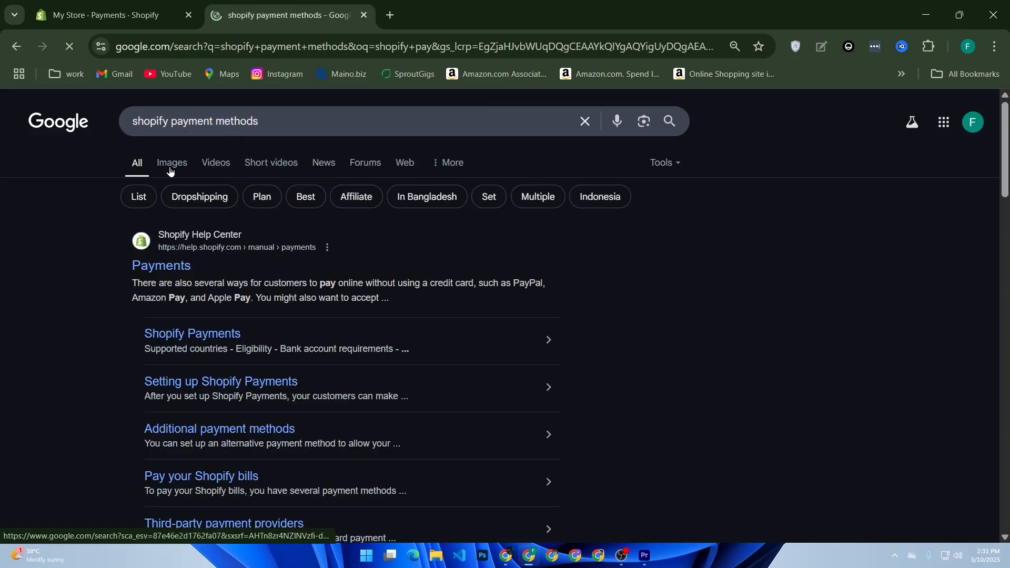
pyautogui.click(170, 168)
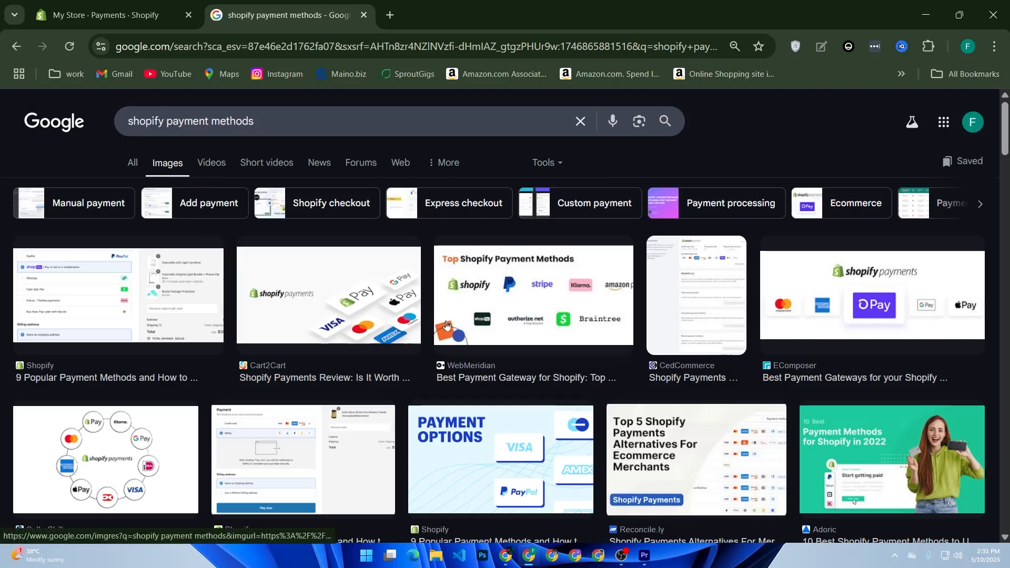
pyautogui.click(713, 303)
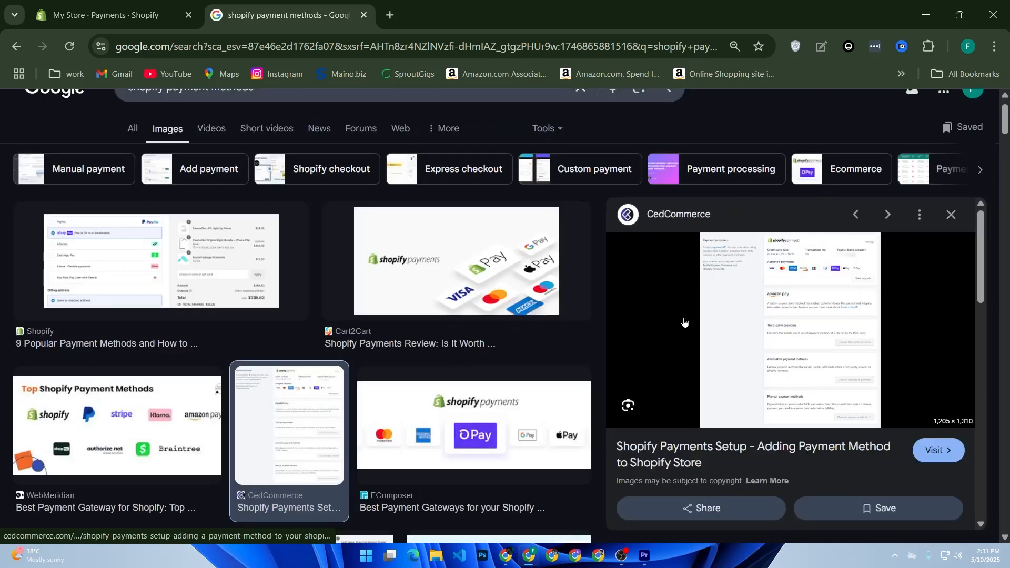
pyautogui.rightClick(689, 318)
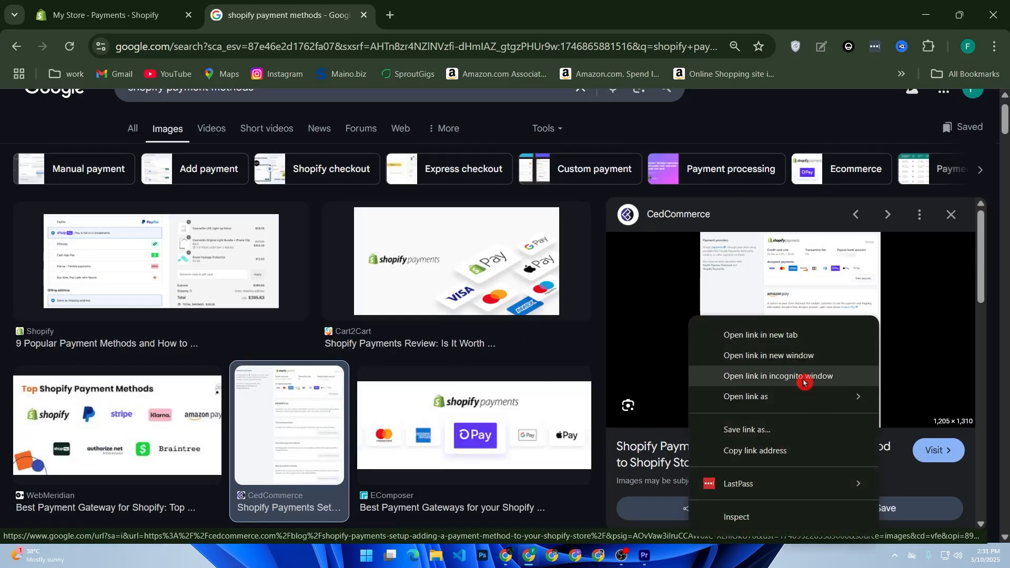
pyautogui.click(787, 298)
pyautogui.click(786, 297)
pyautogui.rightClick(786, 297)
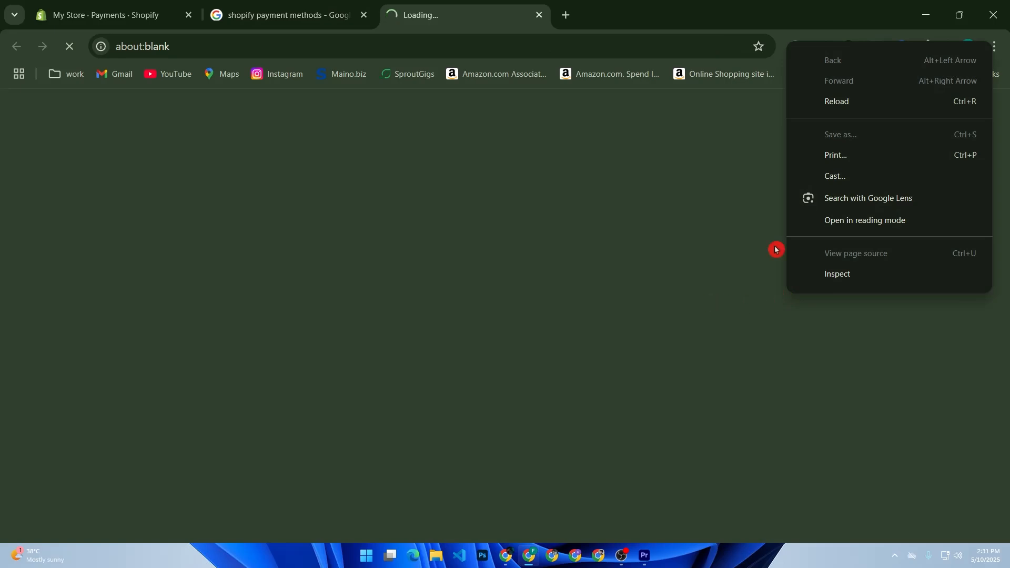
pyautogui.click(361, 29)
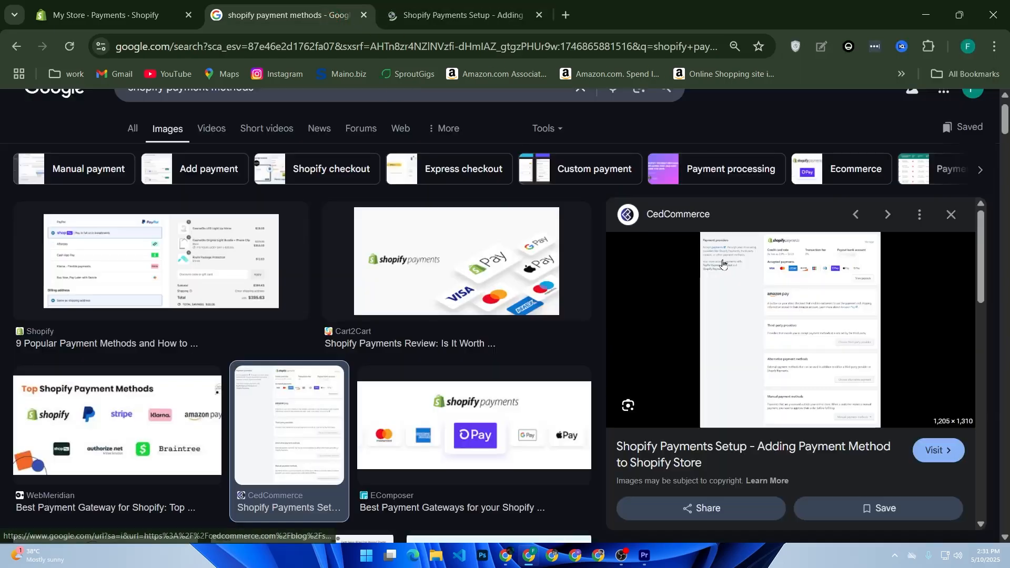
# Open the CedCommerce image in its own tab and examine its payment providers, enlarged and as a whole.
pyautogui.rightClick(721, 265)
pyautogui.click(785, 372)
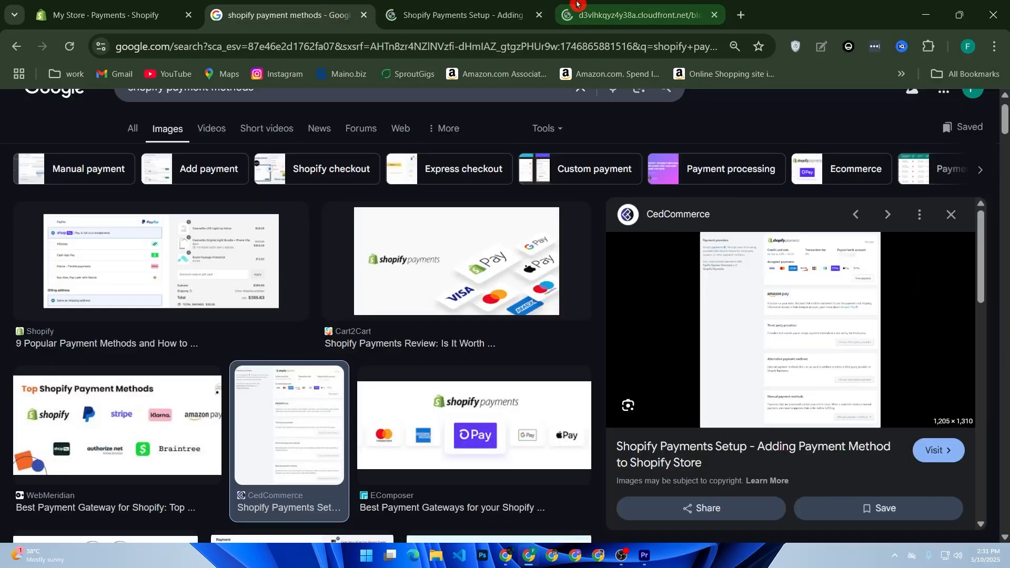
pyautogui.hotkey('ctrl', 'Tab')
pyautogui.hotkey('ctrl', 'Tab')
pyautogui.click(449, 214)
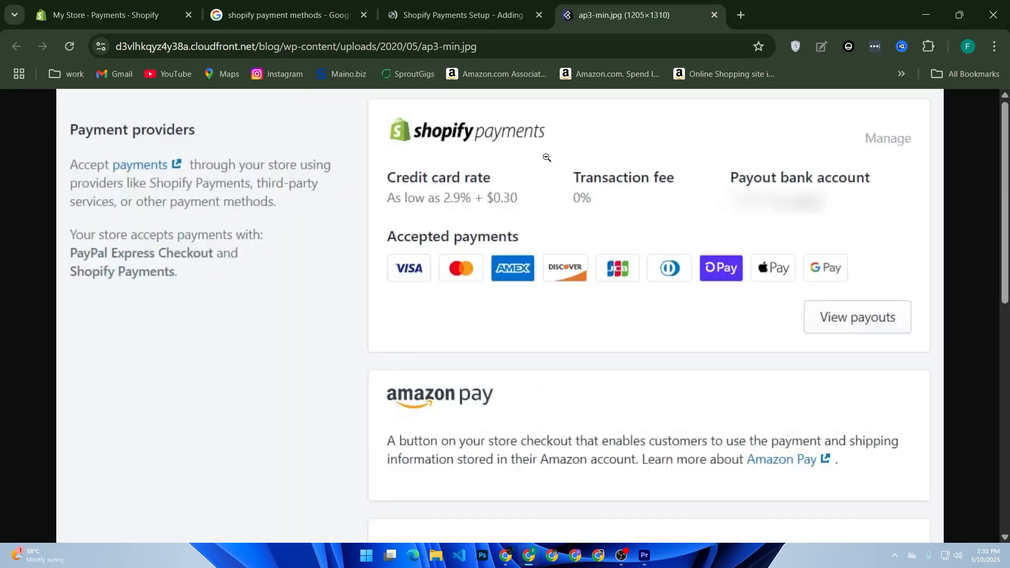
pyautogui.click(429, 140)
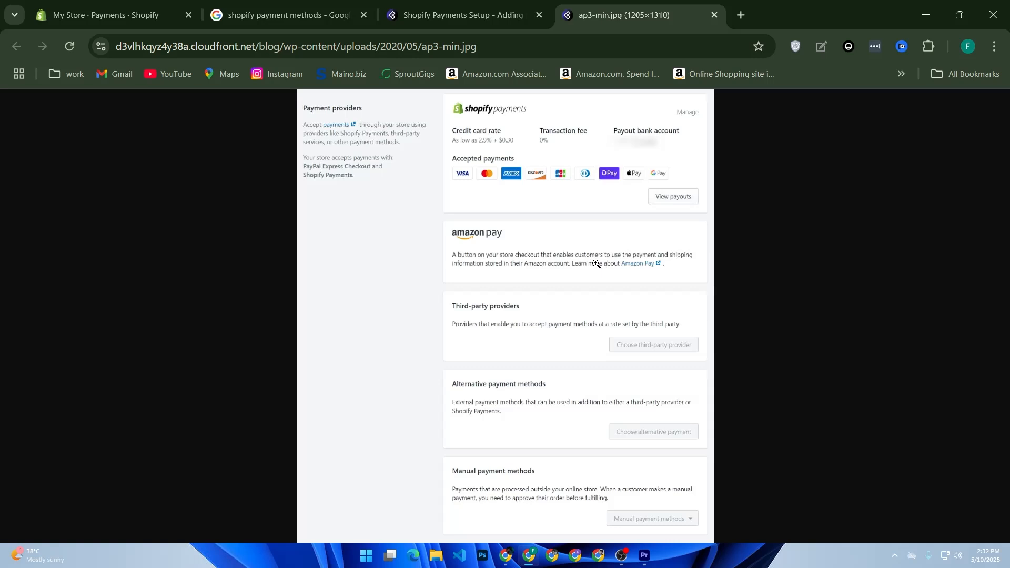
# Search Google Images for "shopify payment methods paypal" and preview the Reconcile.ly image of the Payment providers page.
pyautogui.click(284, 14)
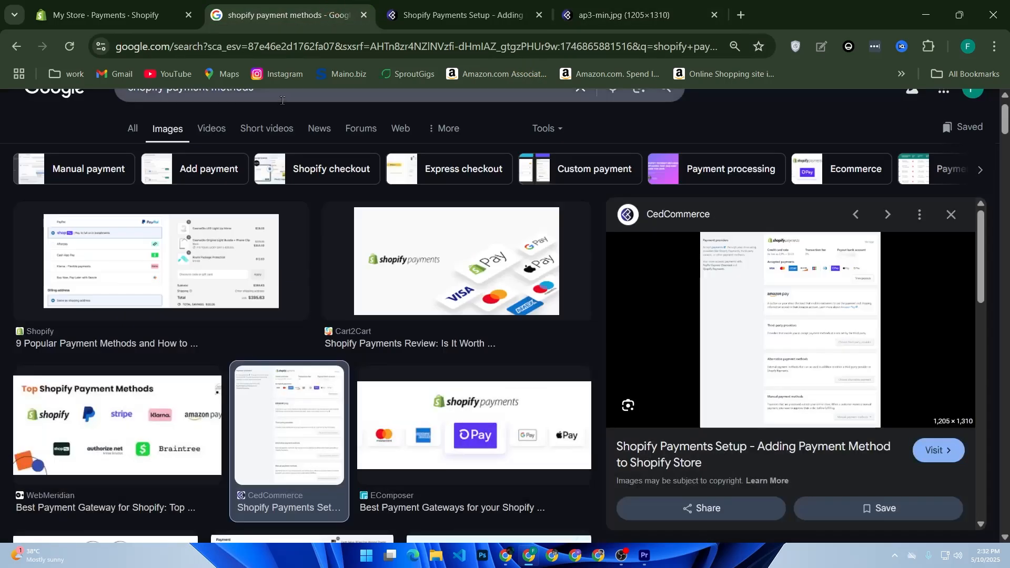
pyautogui.scroll(1, 281, 119)
pyautogui.click(281, 120)
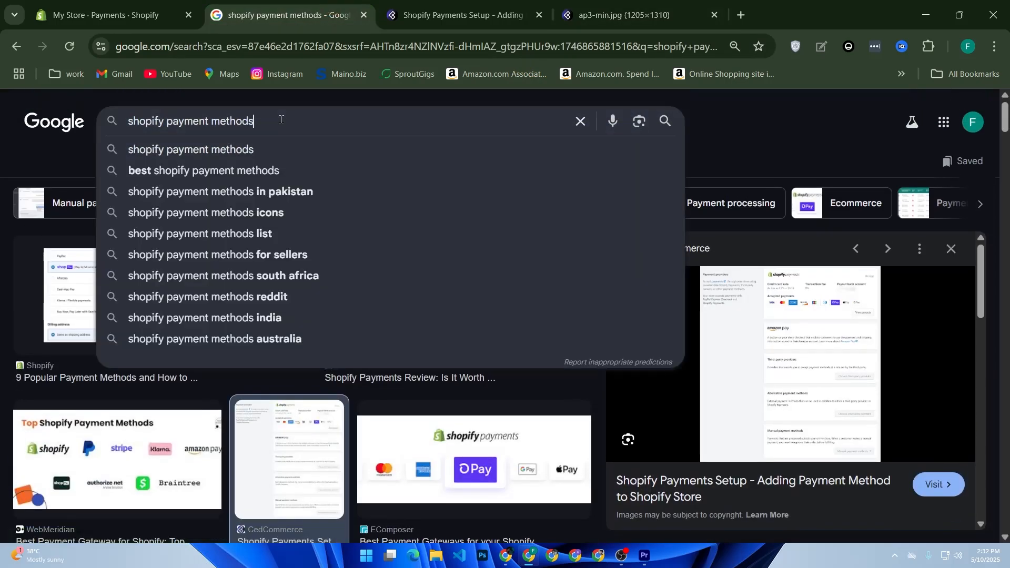
pyautogui.write('payp')
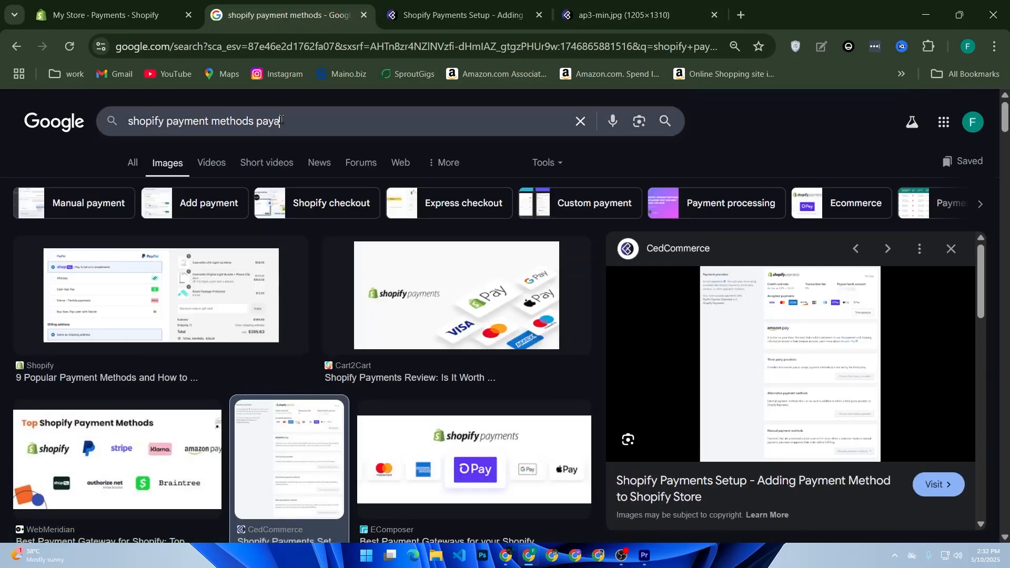
pyautogui.write('al')
pyautogui.press('Return')
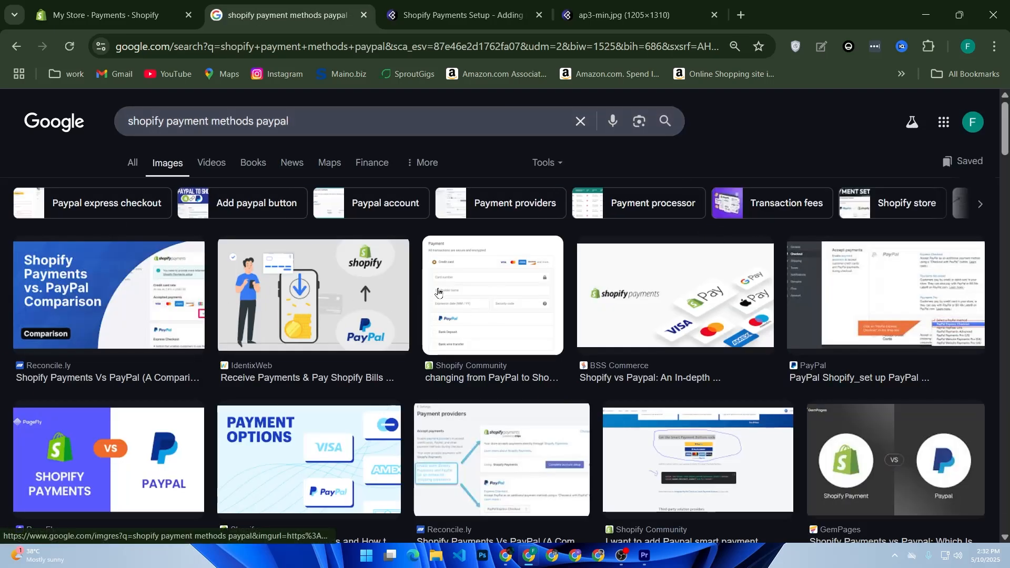
pyautogui.scroll(-2, 490, 304)
pyautogui.click(518, 307)
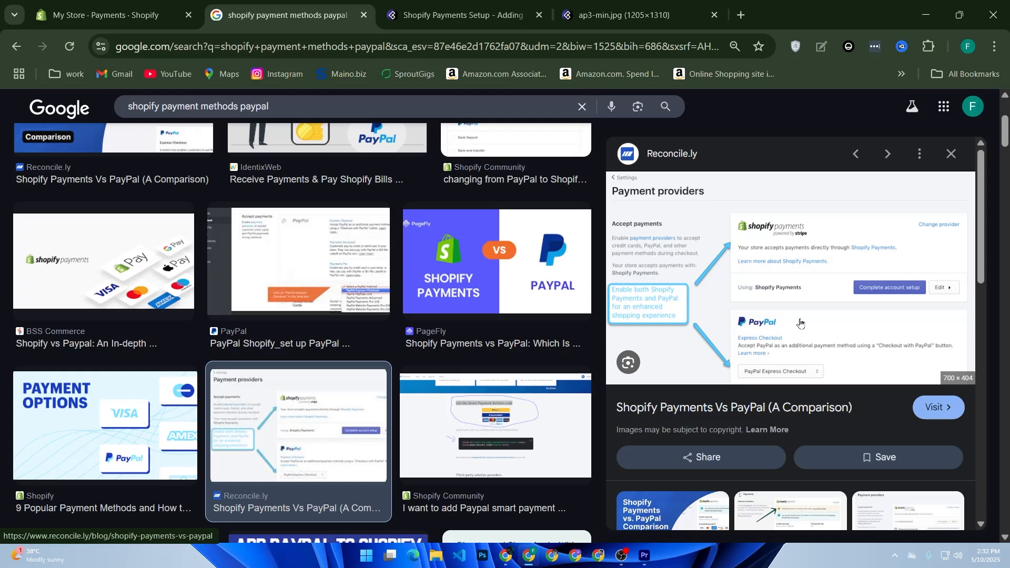
# Filter the Shopify store's third-party payment providers by "stri" and return to the Payments settings.
pyautogui.click(105, 15)
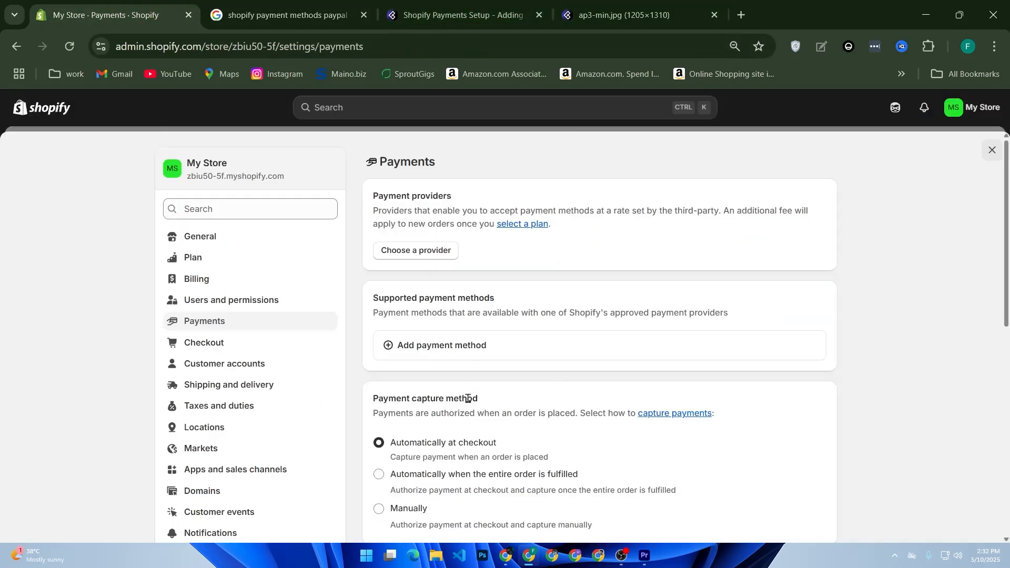
pyautogui.click(431, 251)
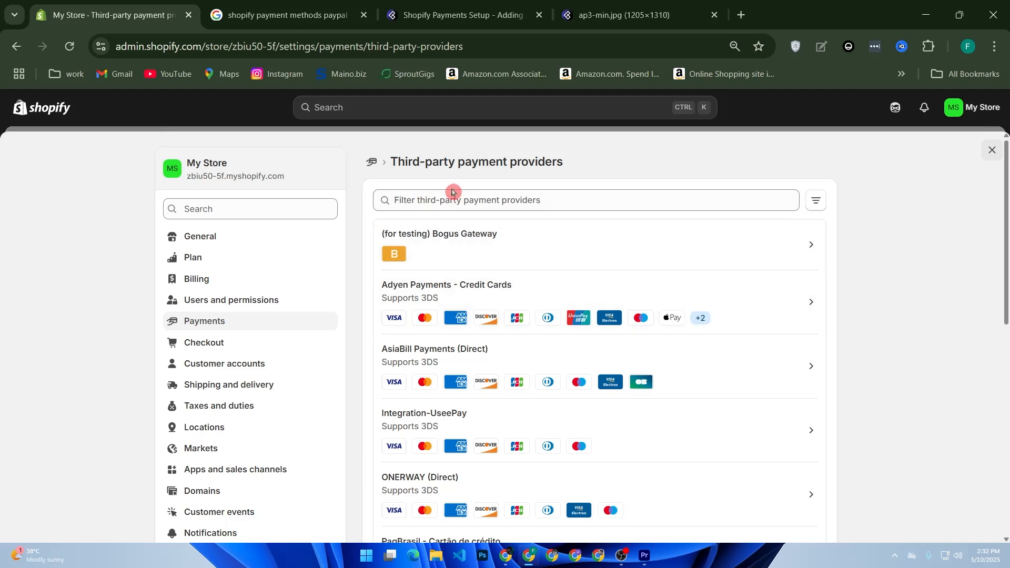
pyautogui.click(442, 210)
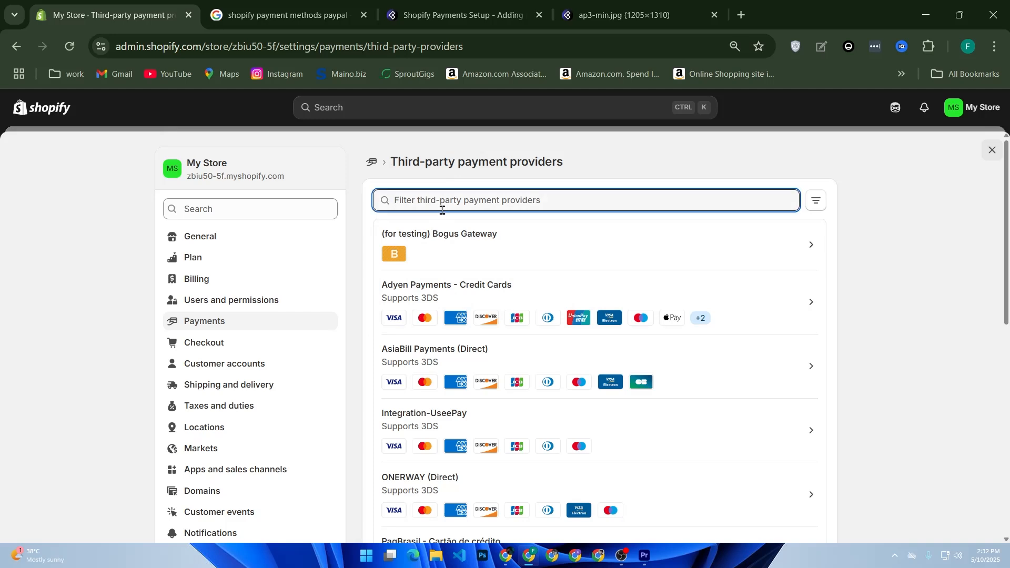
pyautogui.write('stri')
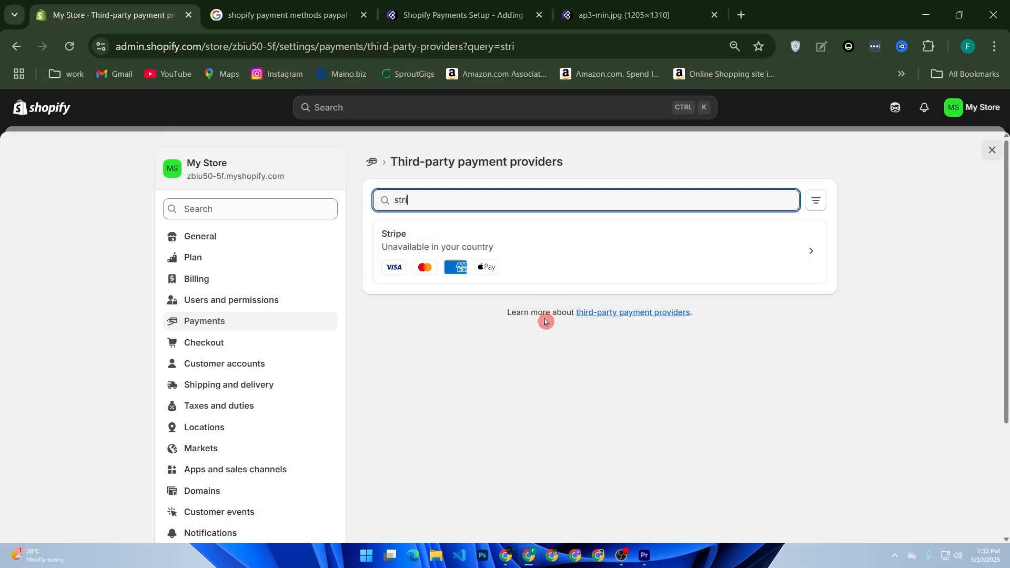
pyautogui.click(267, 320)
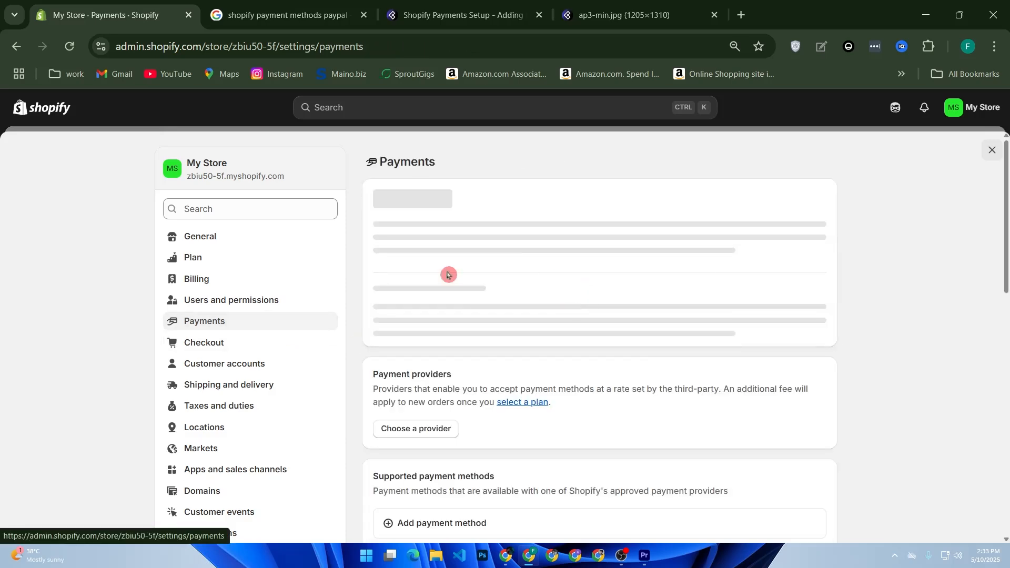
# Look for PayPal among the store's supported payment methods by searching "pay" and "pa", and browse the matches.
pyautogui.scroll(-5, 453, 336)
pyautogui.scroll(2, 466, 345)
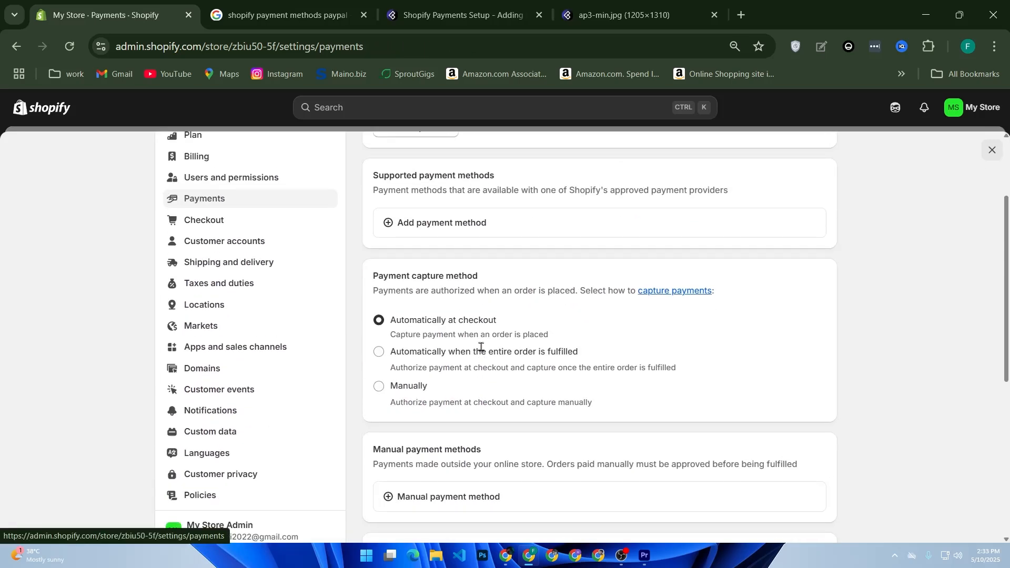
pyautogui.scroll(2, 482, 350)
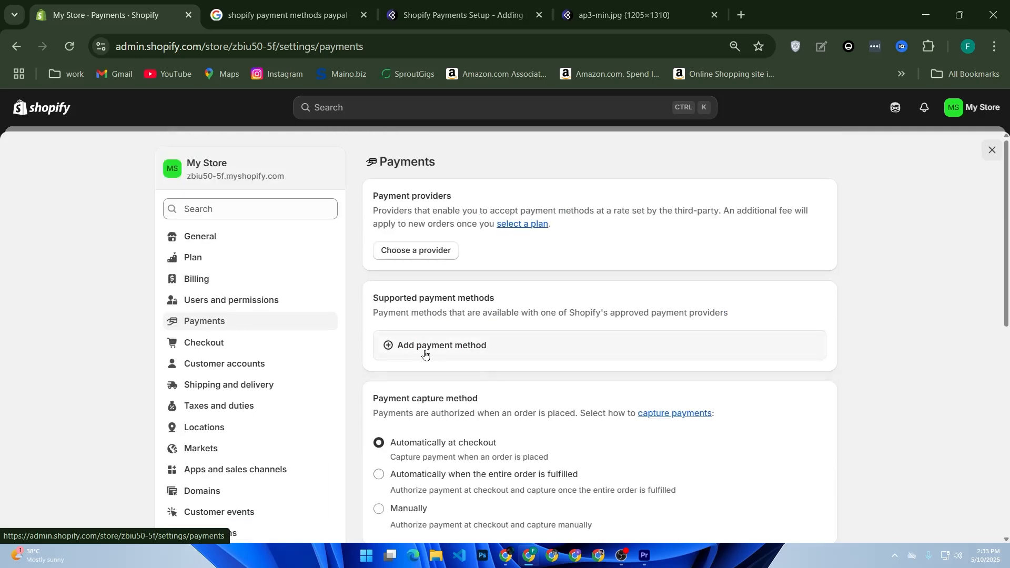
pyautogui.click(416, 342)
pyautogui.click(454, 230)
pyautogui.write('2')
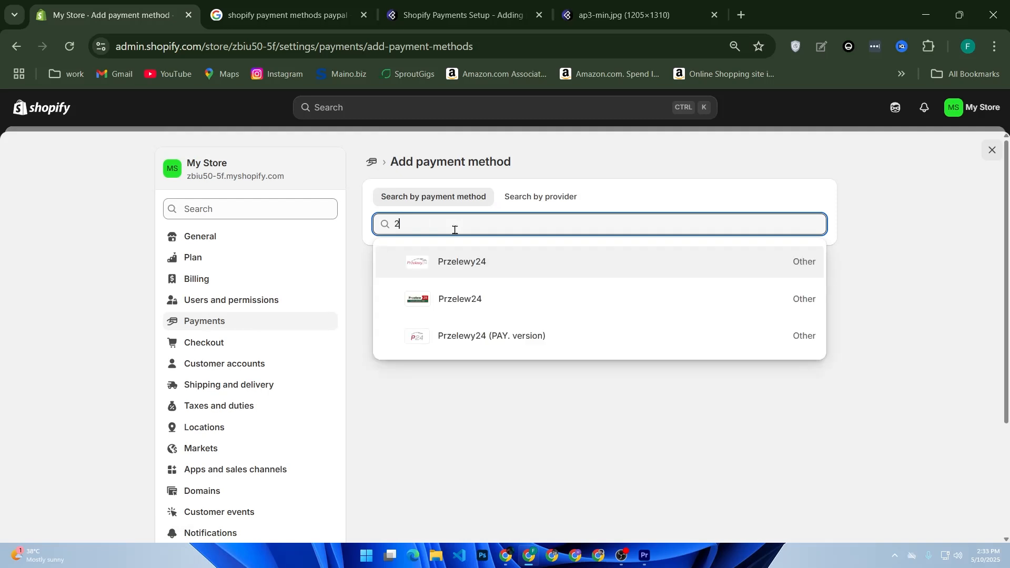
pyautogui.press('BackSpace')
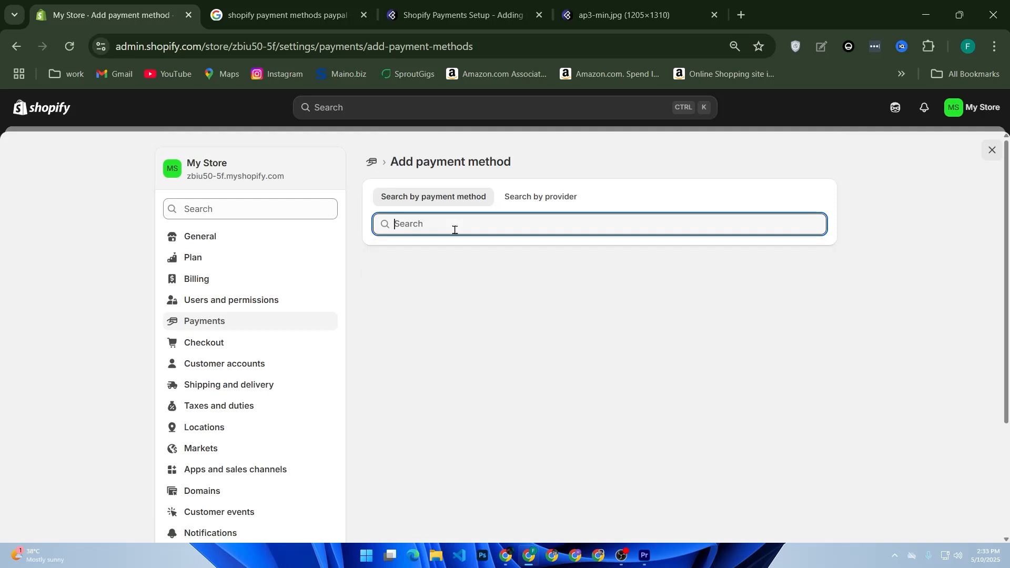
pyautogui.write('pay')
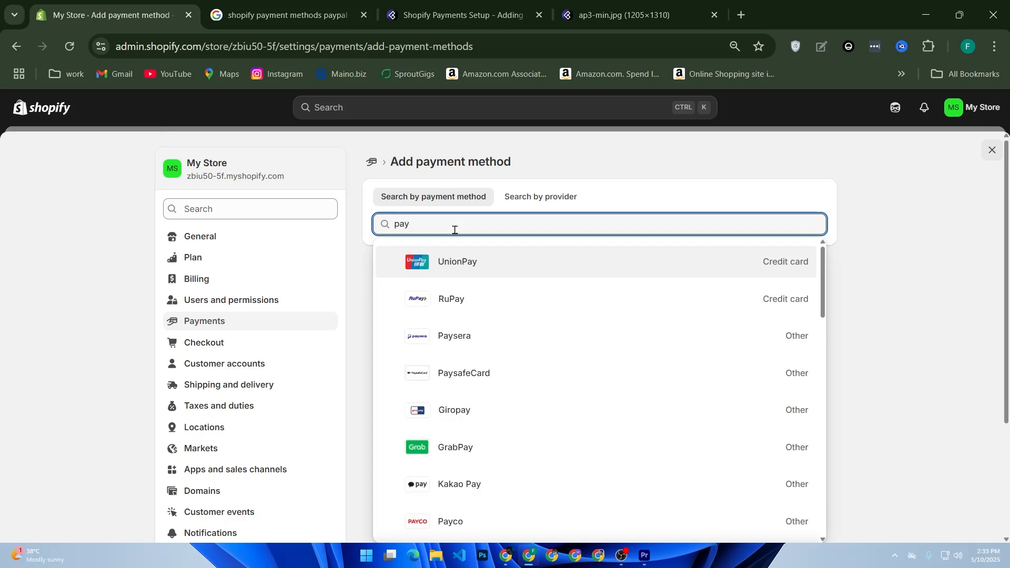
pyautogui.press('BackSpace')
pyautogui.scroll(-2, 484, 313)
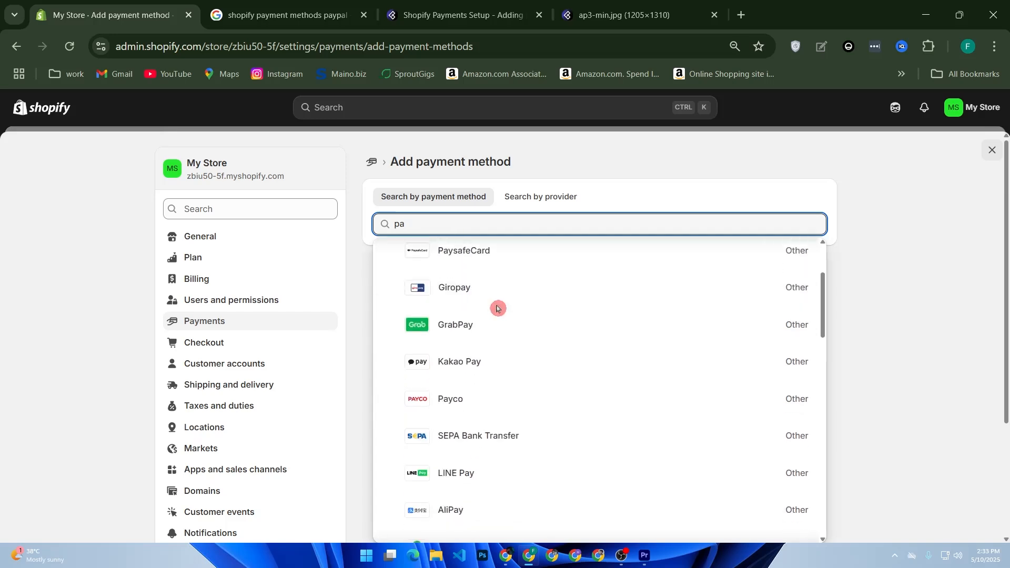
pyautogui.scroll(-2, 410, 365)
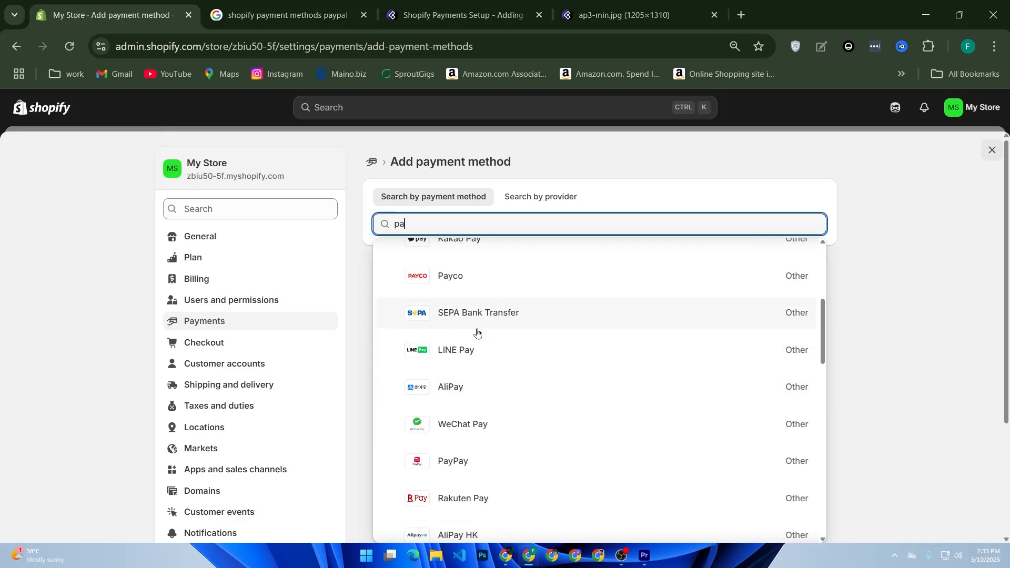
# Search payment methods by provider for "payo", choose Payoneer Checkout and install it in the store.
pyautogui.click(532, 199)
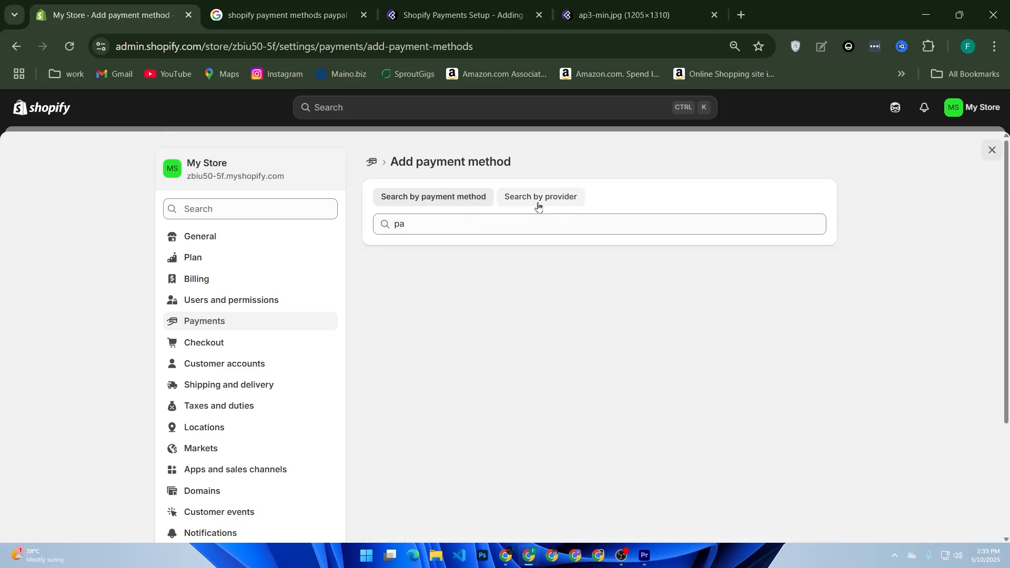
pyautogui.click(480, 228)
pyautogui.write('payo')
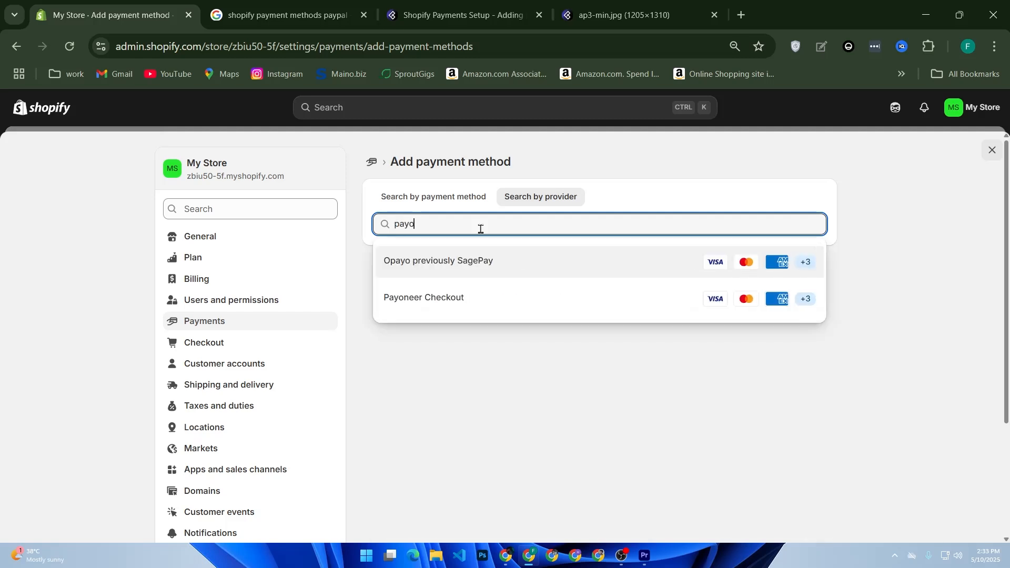
pyautogui.click(443, 300)
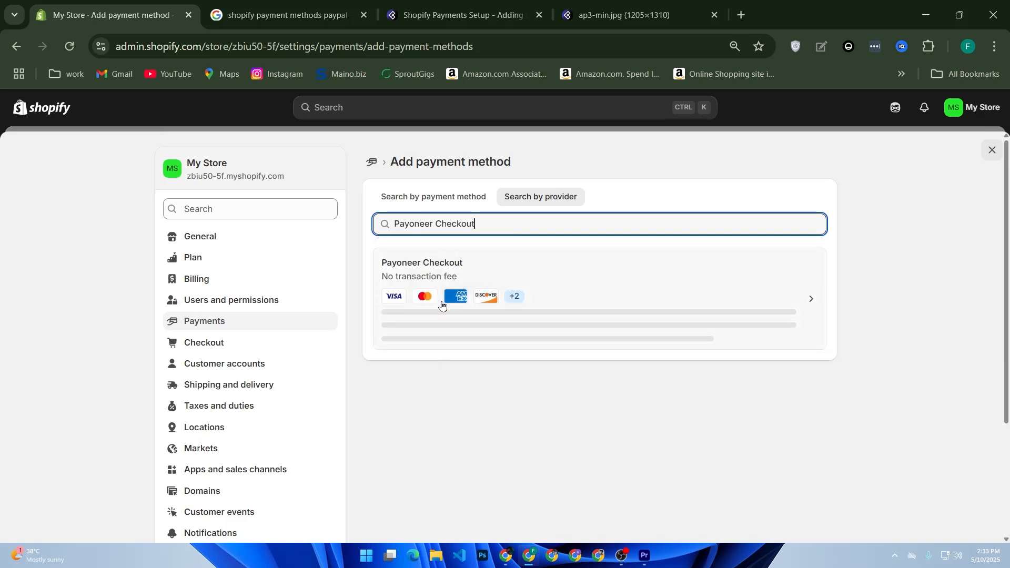
pyautogui.click(665, 284)
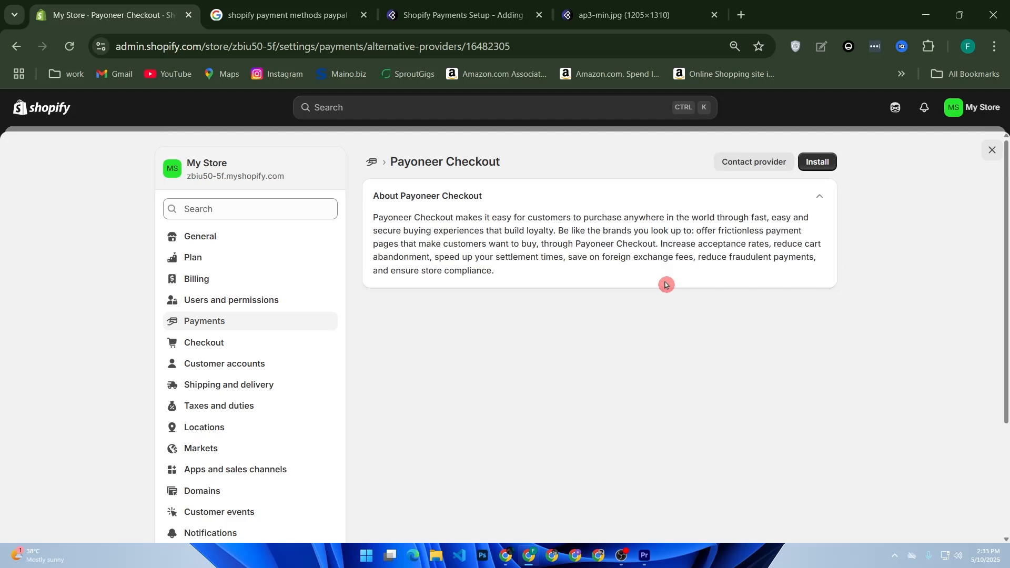
pyautogui.click(829, 165)
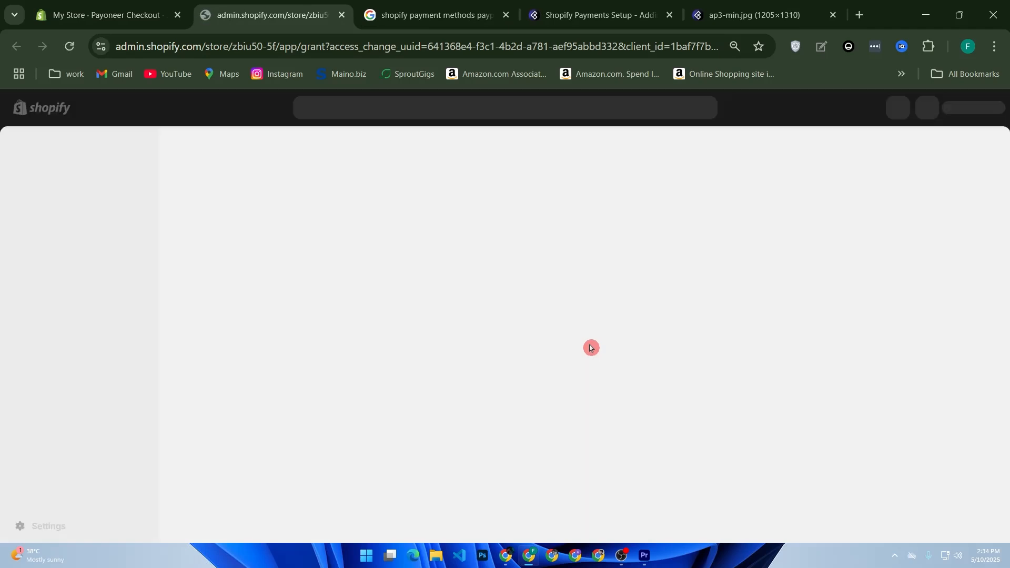
pyautogui.click(766, 386)
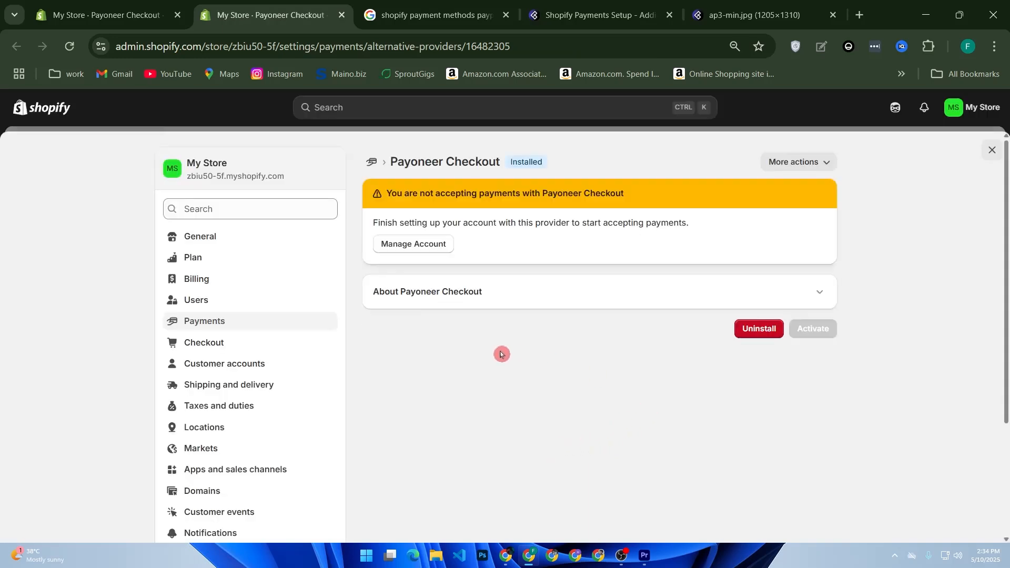
pyautogui.click(445, 246)
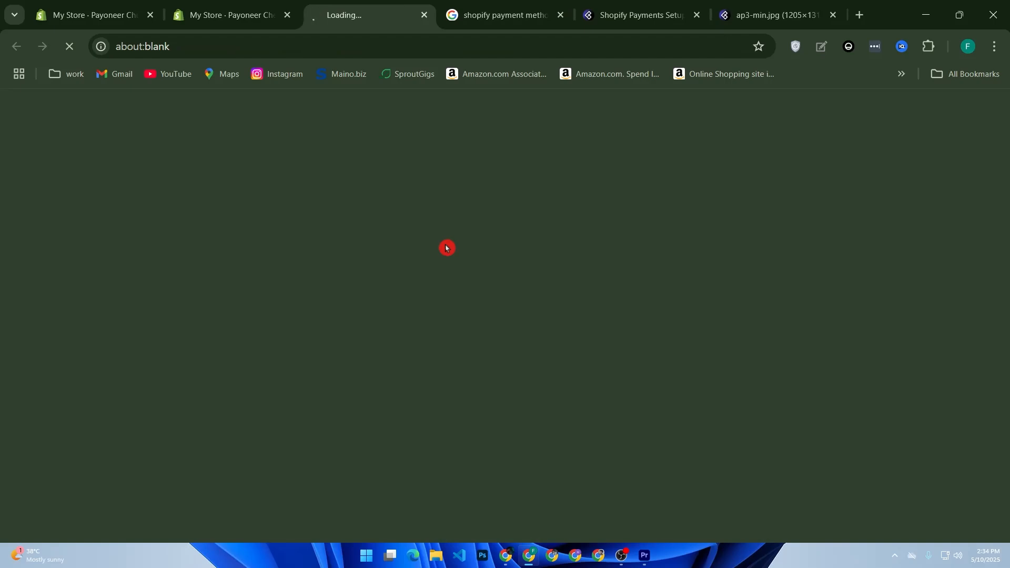
pyautogui.scroll(-4, 448, 253)
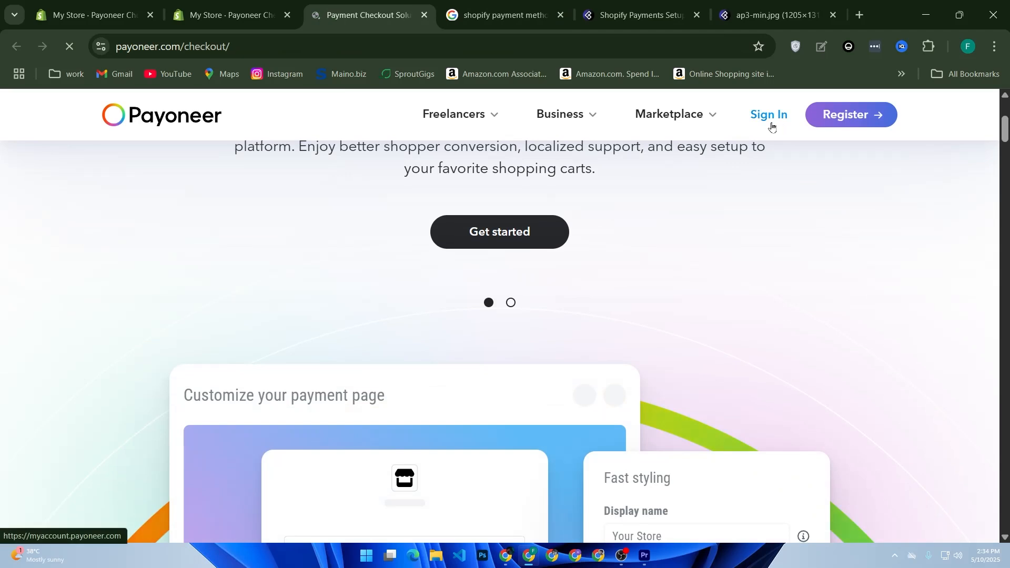
pyautogui.click(770, 122)
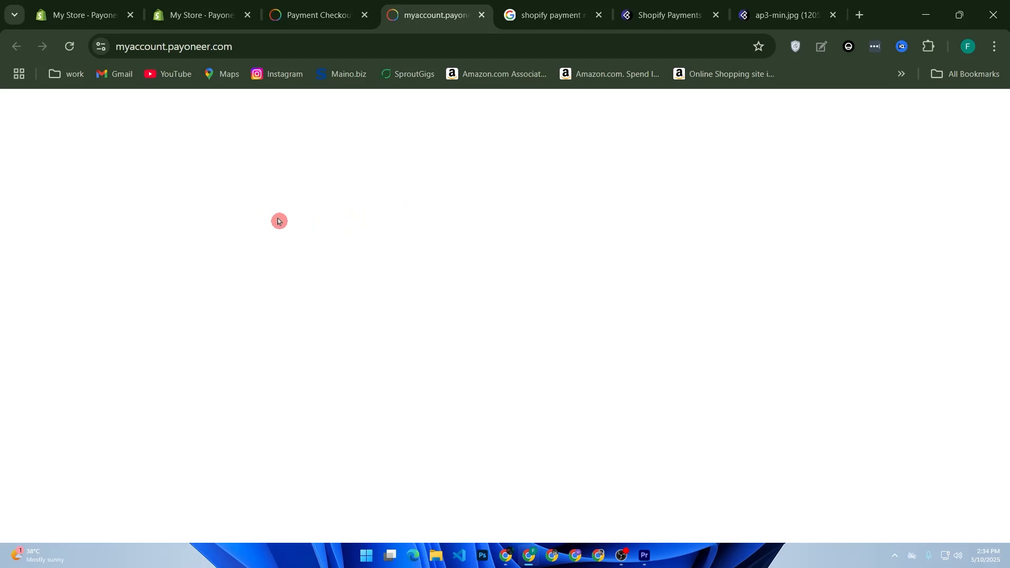
pyautogui.click(203, 9)
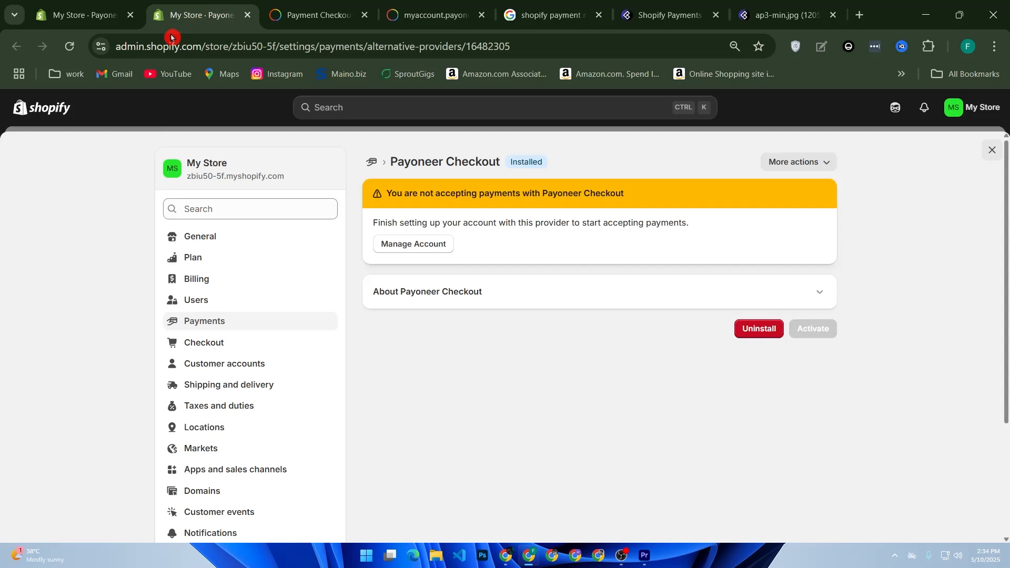
pyautogui.click(82, 9)
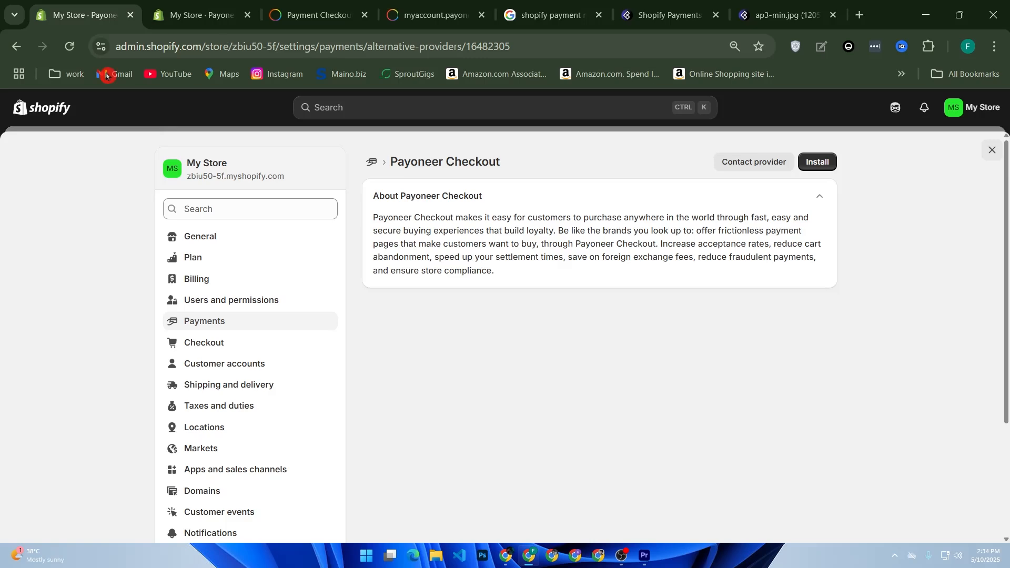
# Start a custom manual payment method in the store's Payments settings and name it "bank".
pyautogui.click(193, 325)
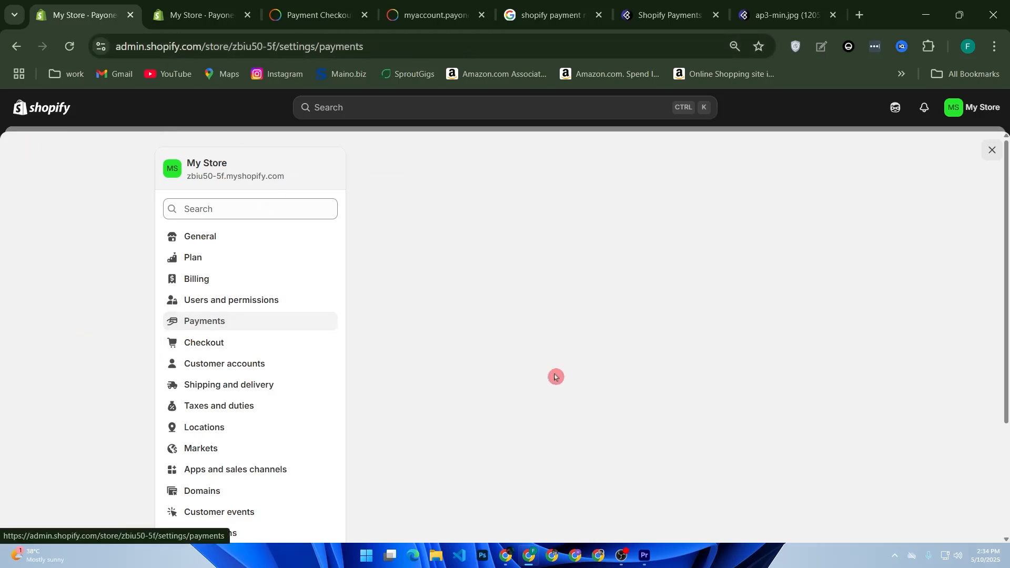
pyautogui.scroll(-6, 462, 426)
pyautogui.scroll(-2, 485, 432)
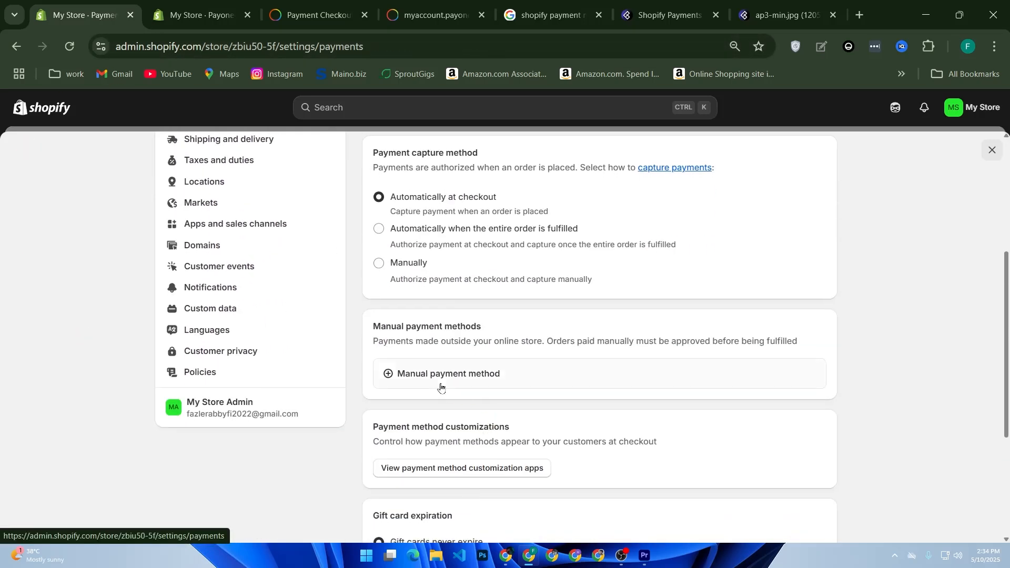
pyautogui.moveTo(370, 324); pyautogui.dragTo(505, 332)
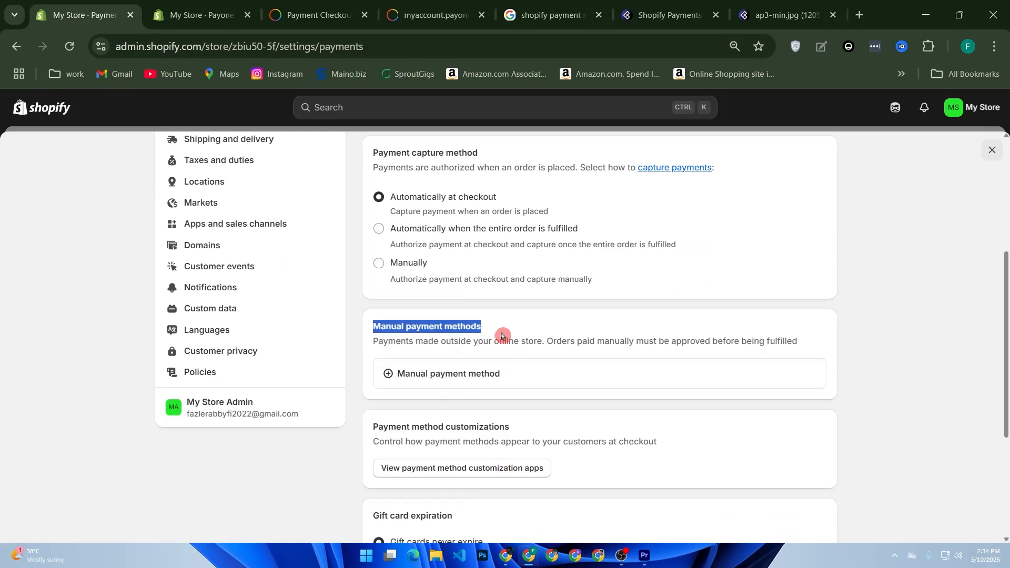
pyautogui.click(433, 380)
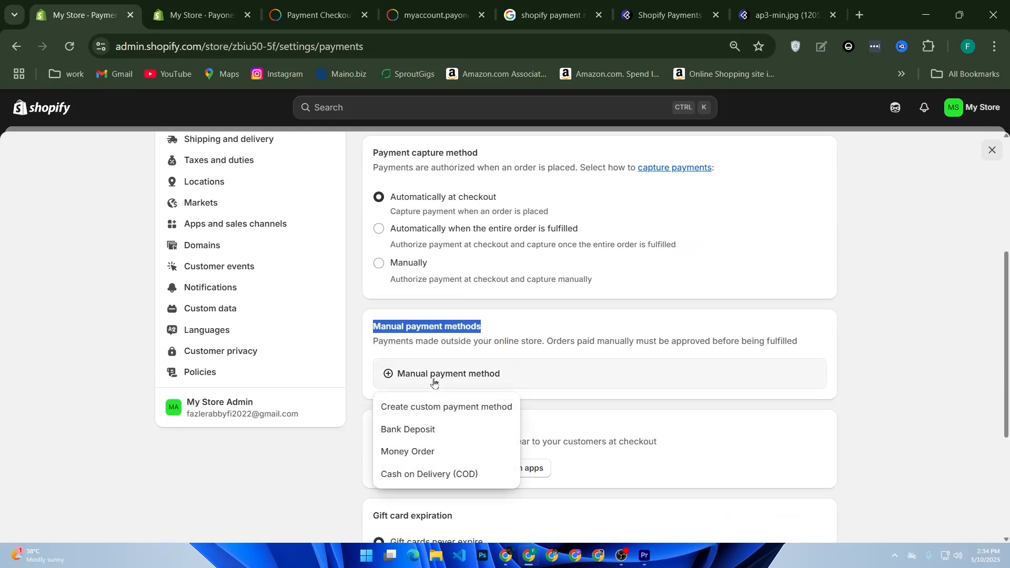
pyautogui.click(456, 408)
pyautogui.click(392, 222)
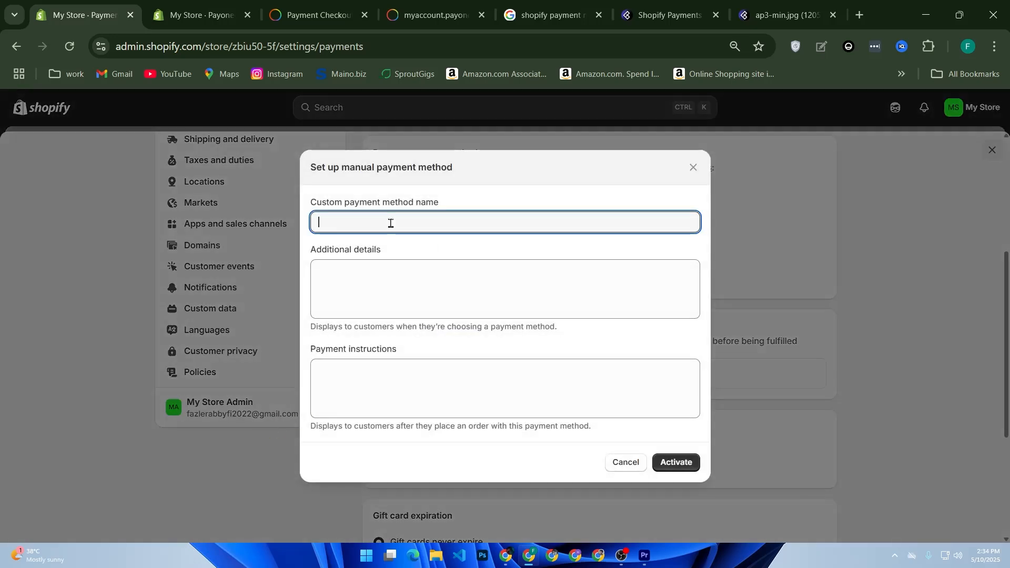
pyautogui.write('bank')
# Enter "bank name", "bene name:" and "Bank A/C number;" as the custom method's additional details, and cancel the setup.
pyautogui.click(357, 286)
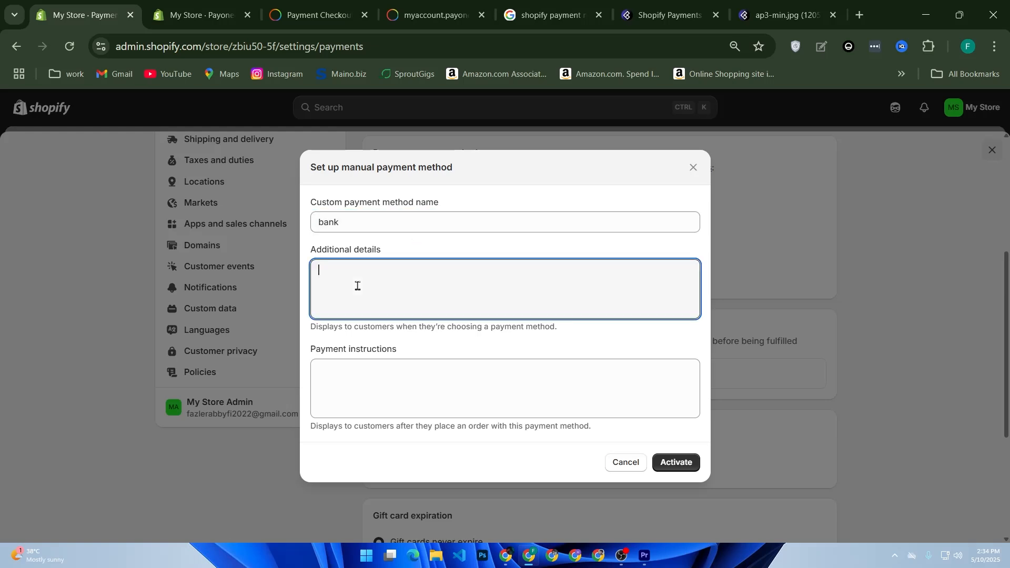
pyautogui.write('bank name')
pyautogui.press('Return')
pyautogui.write('bene name')
pyautogui.press('BackSpace')
pyautogui.write('Bank A/C numeber;')
pyautogui.press('Return')
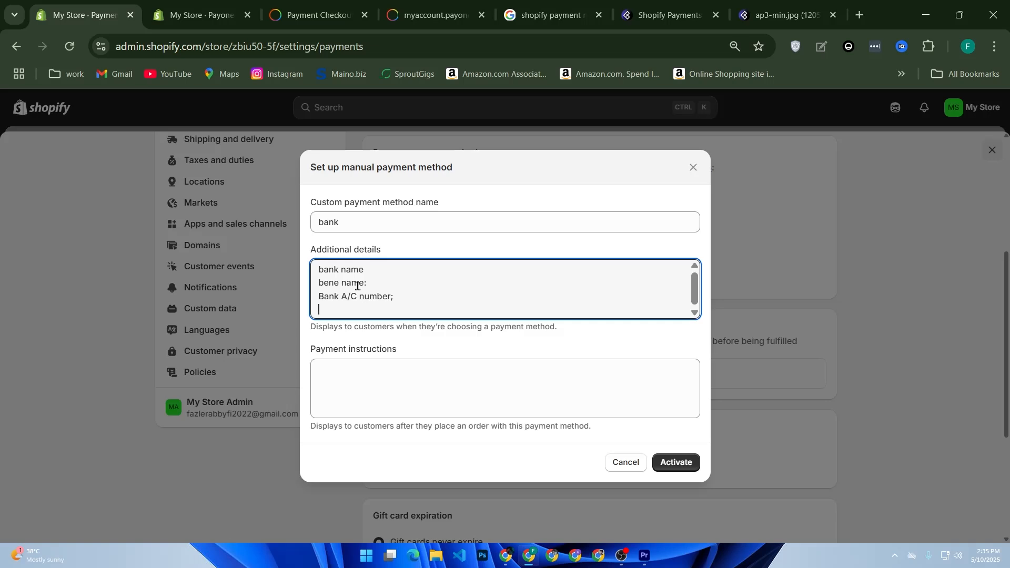
pyautogui.moveTo(404, 356); pyautogui.dragTo(379, 386)
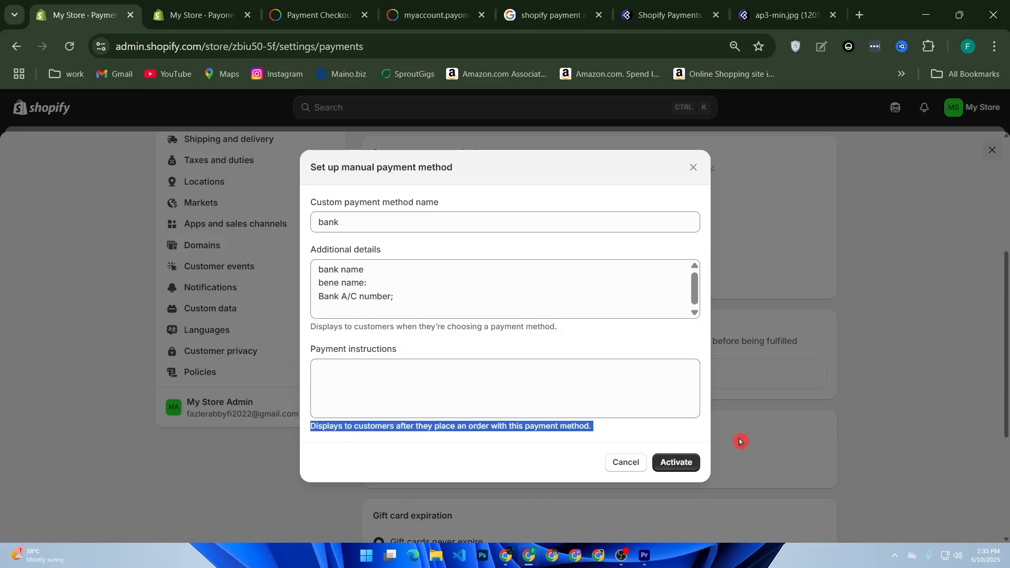
pyautogui.click(616, 457)
pyautogui.click(662, 463)
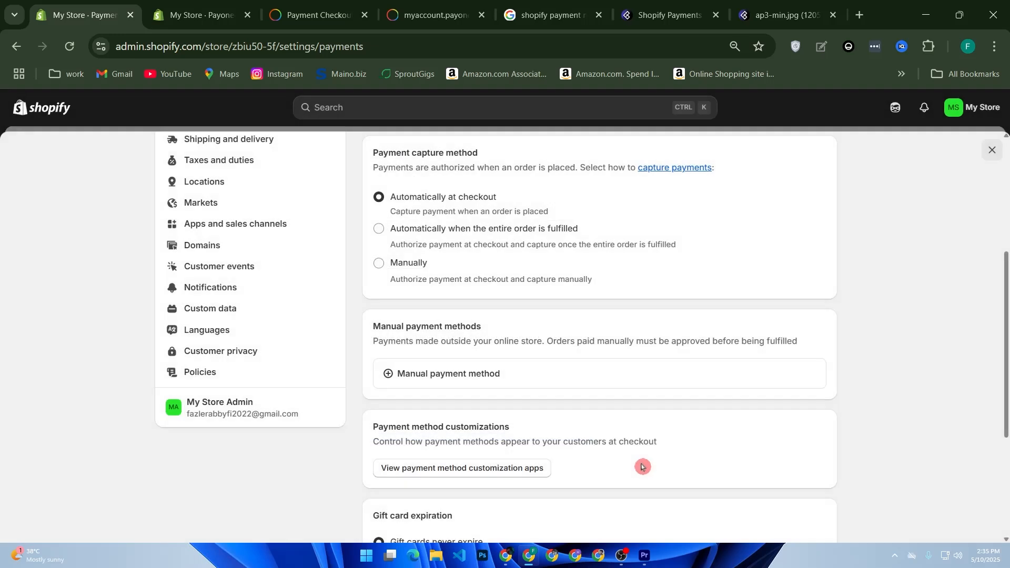
# View the setup form of the Cash on Delivery (COD) manual payment method and close it without activating.
pyautogui.click(416, 384)
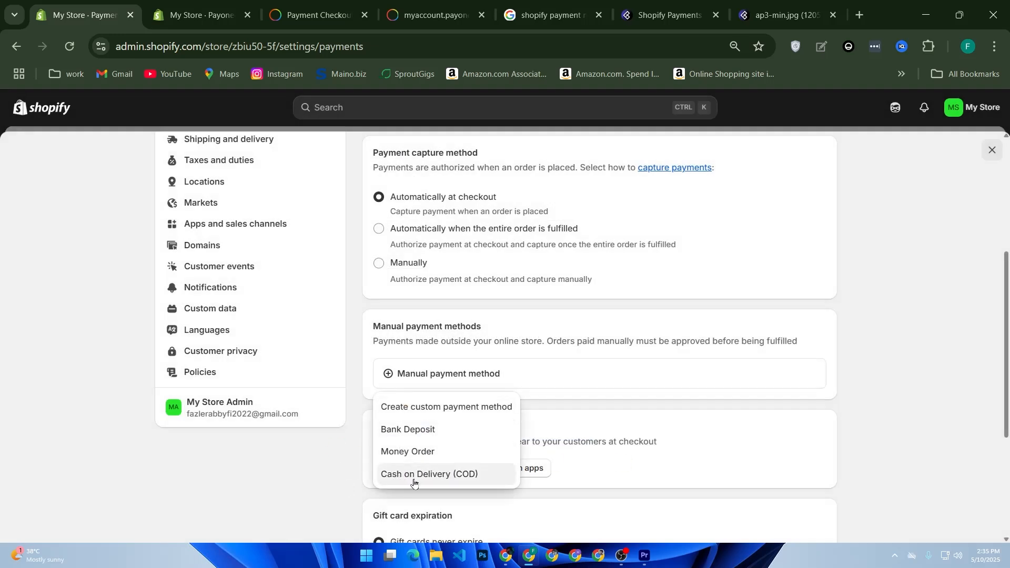
pyautogui.doubleClick(432, 480)
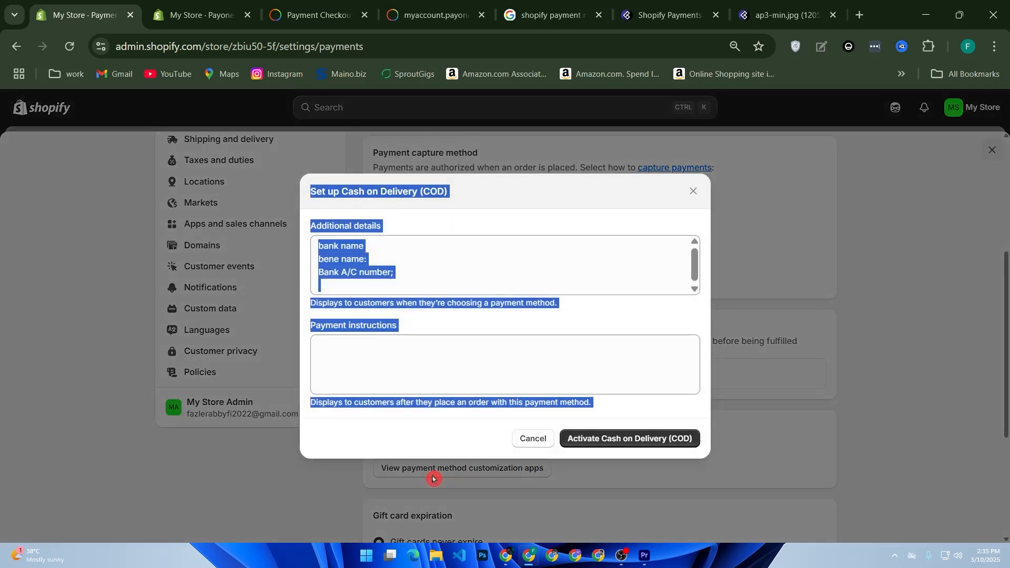
pyautogui.click(470, 324)
pyautogui.click(532, 438)
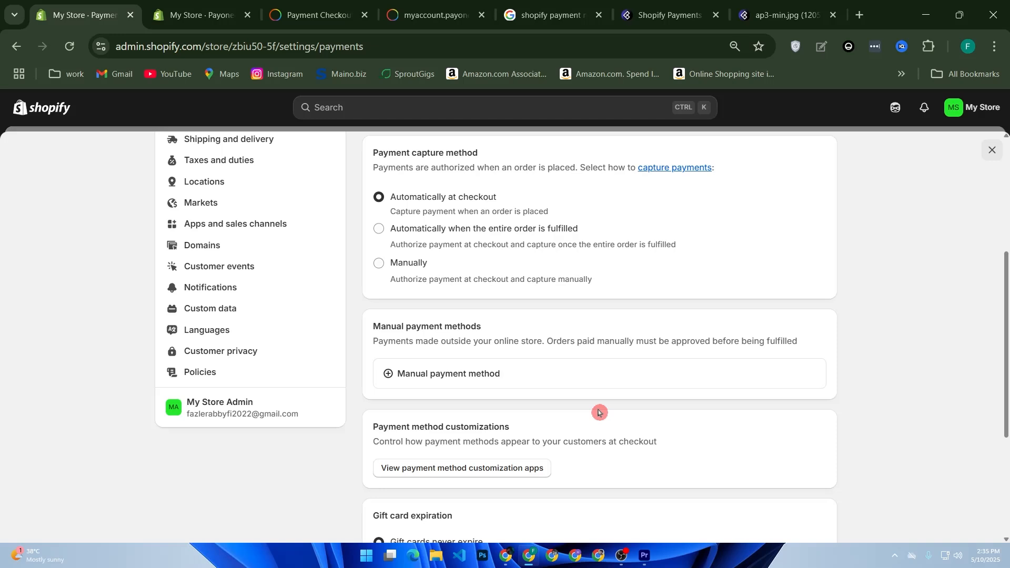
# Search the supported payment methods for "bo" and return to the Payments settings.
pyautogui.scroll(5, 598, 412)
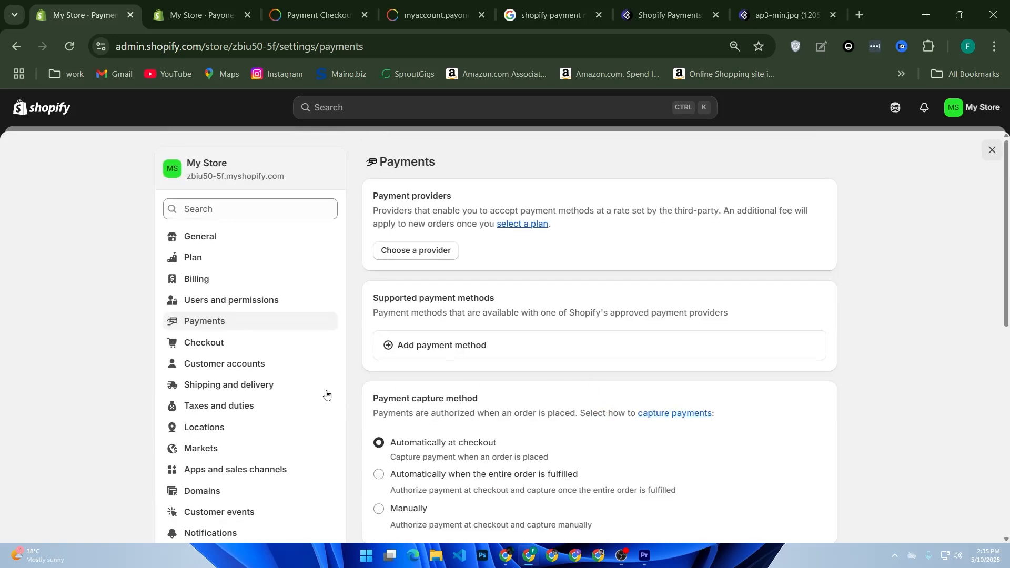
pyautogui.moveTo(373, 298); pyautogui.dragTo(505, 296)
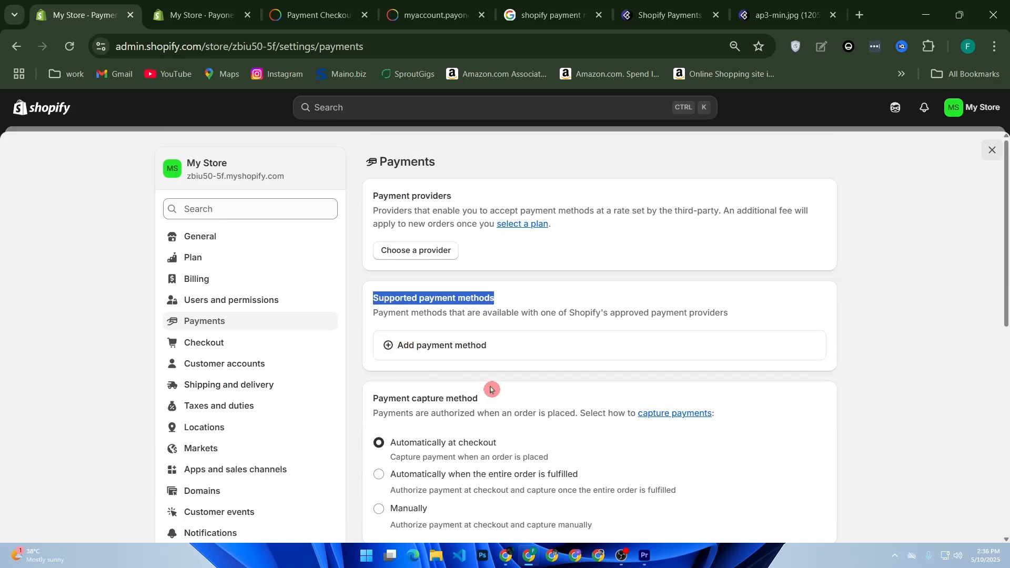
pyautogui.click(416, 346)
pyautogui.click(444, 227)
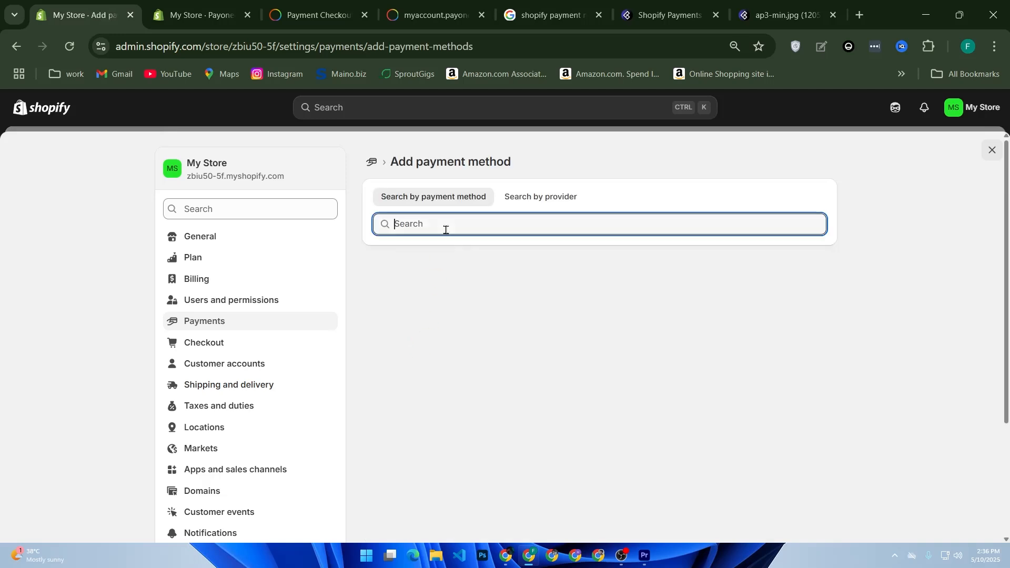
pyautogui.write('bo')
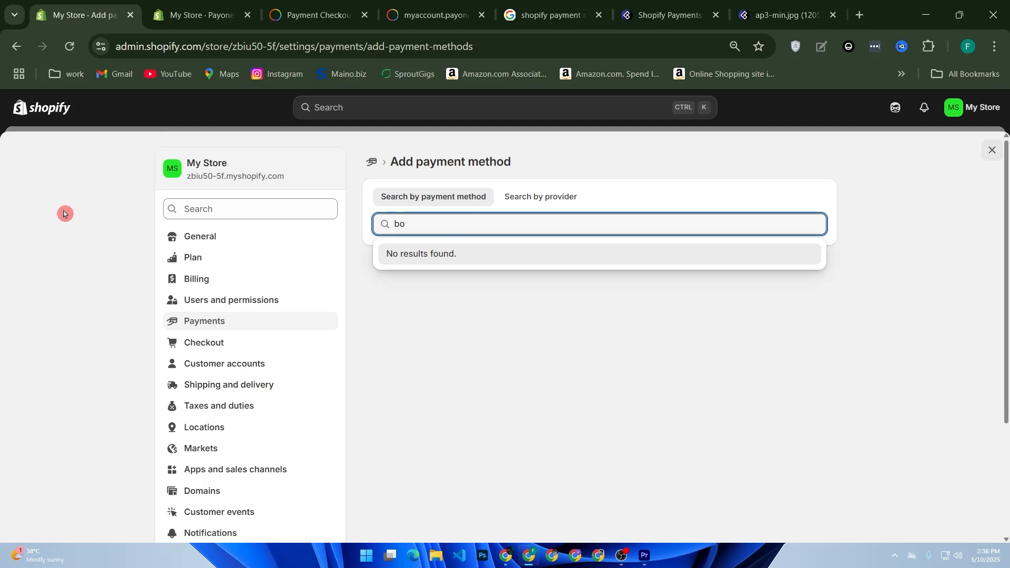
pyautogui.click(235, 323)
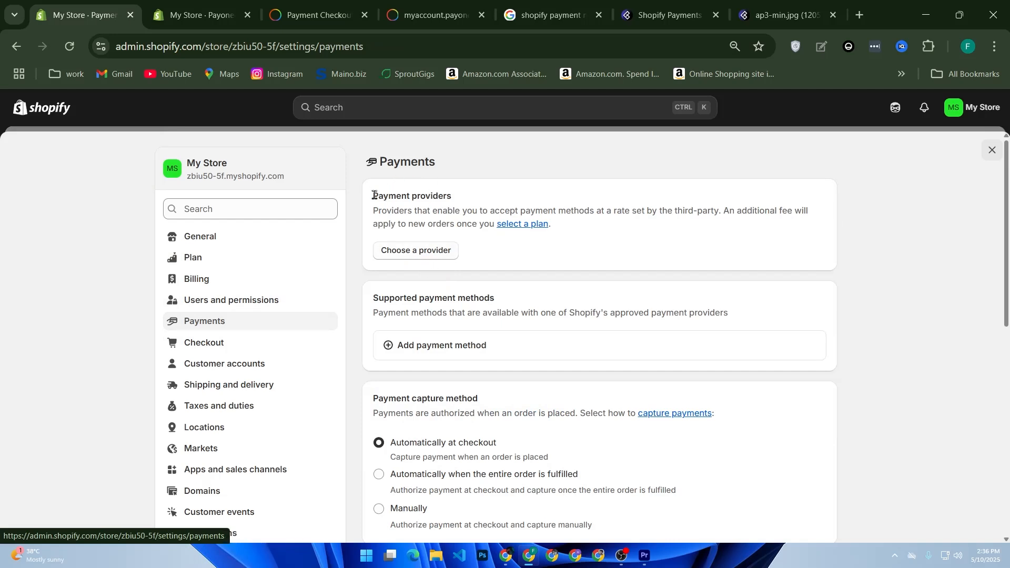
# Open the (for testing) Bogus Gateway from the list of third-party payment providers.
pyautogui.moveTo(373, 195); pyautogui.dragTo(462, 197)
pyautogui.click(409, 256)
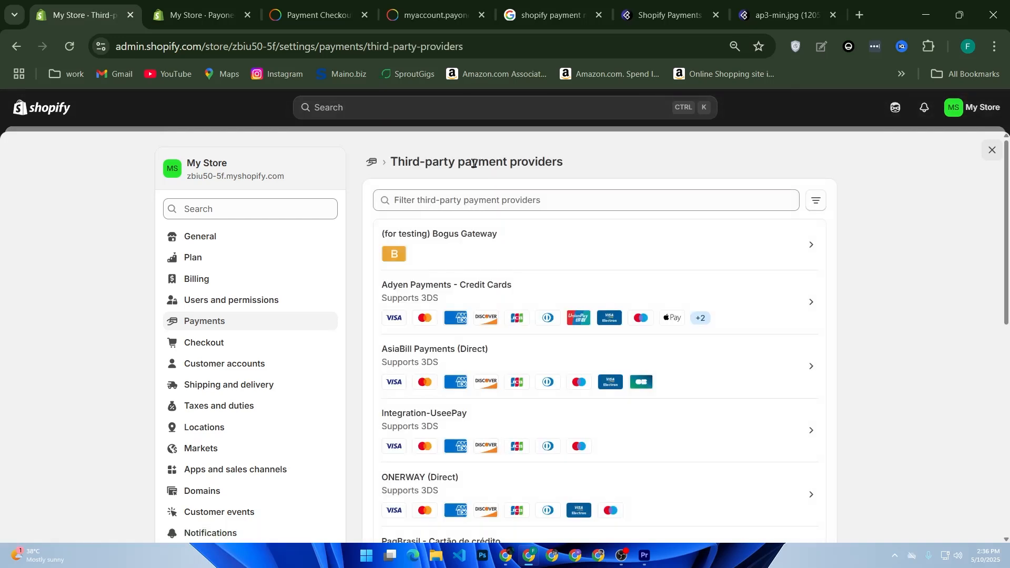
pyautogui.click(466, 239)
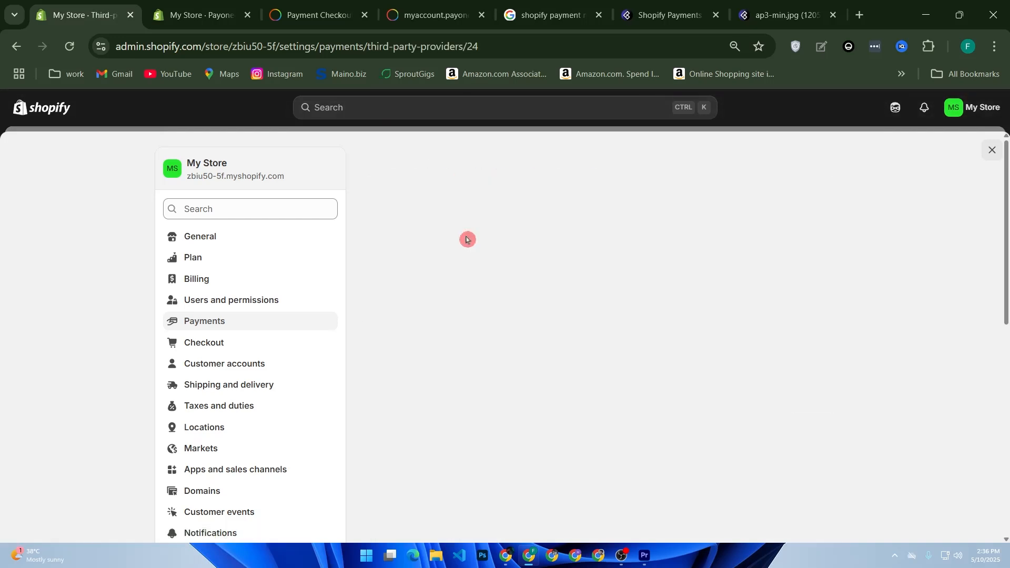